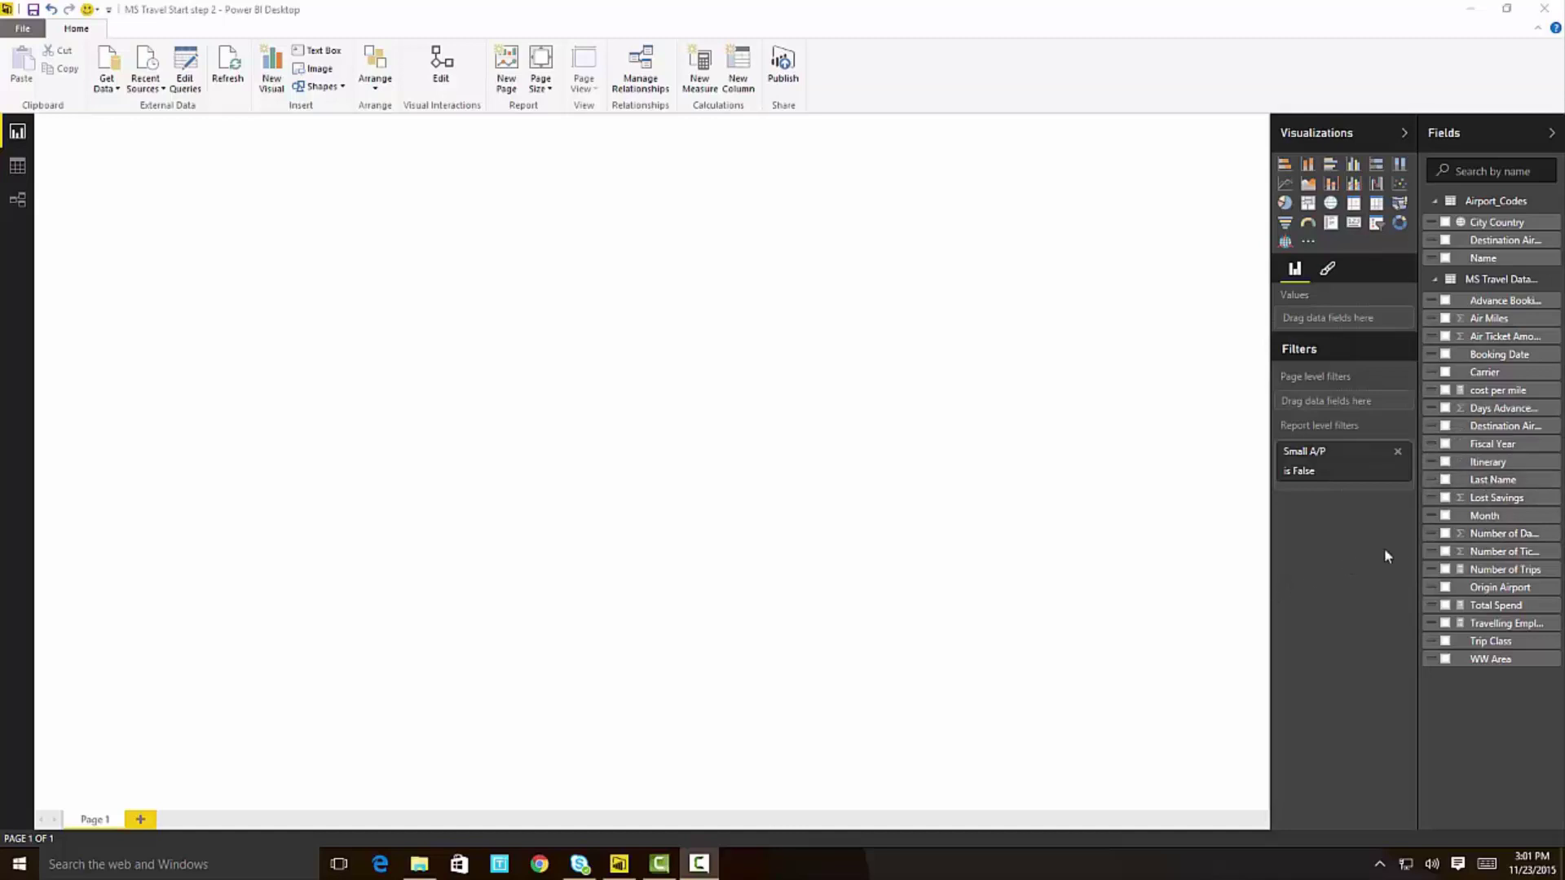
Try a Month page filter, then start a chart of Air Ticket Amount by City Country.
{"action": "left_click_drag", "start_coordinate": [1430, 518], "coordinate": [1337, 480]}
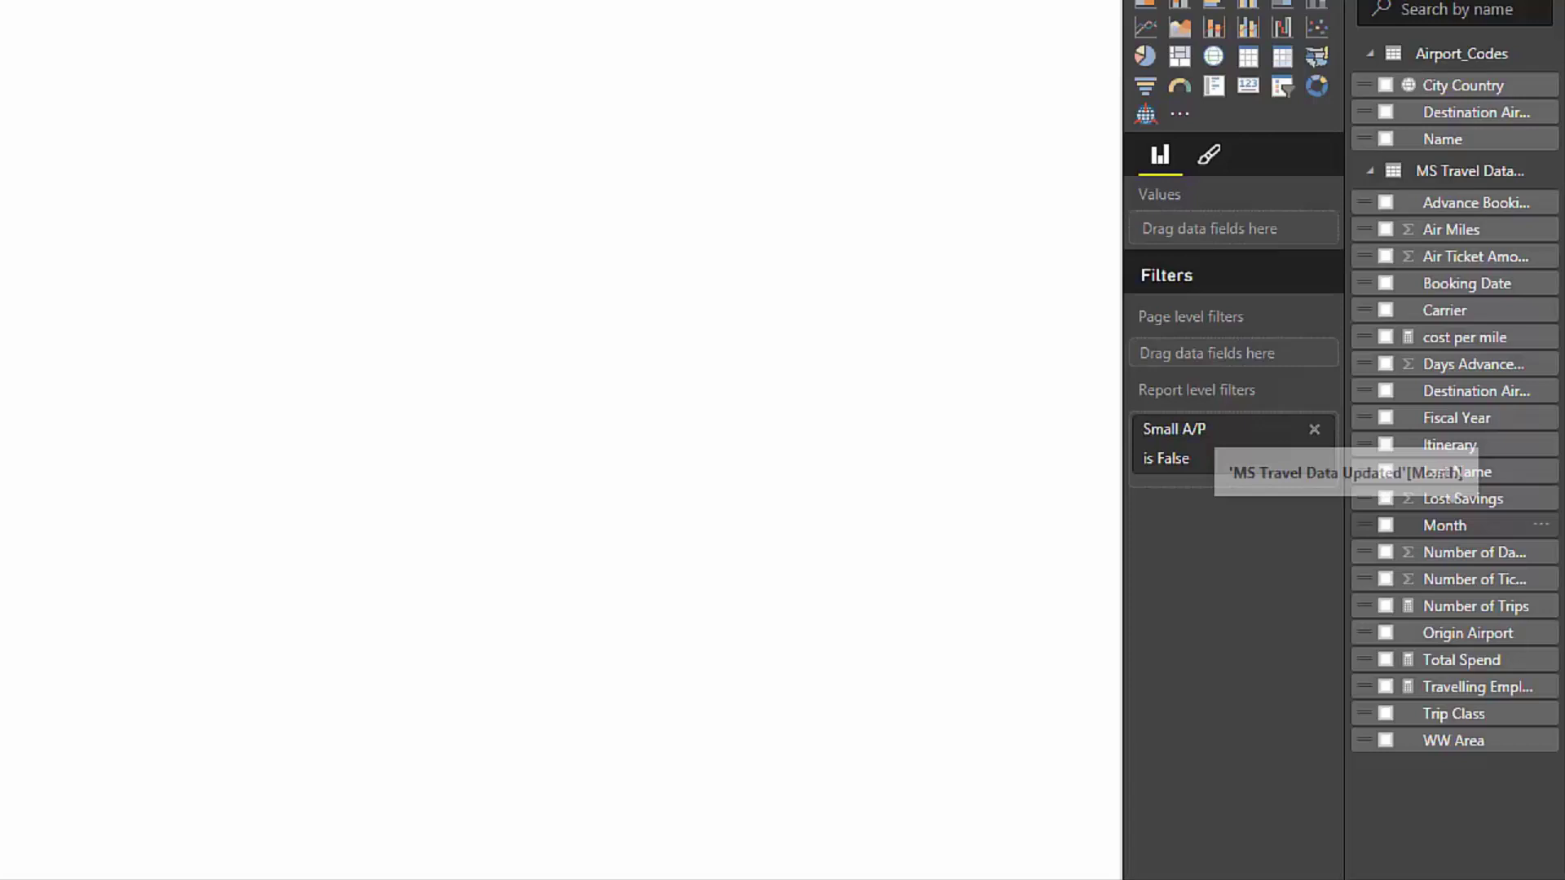
{"action": "left_click_drag", "start_coordinate": [1219, 452], "coordinate": [1223, 457]}
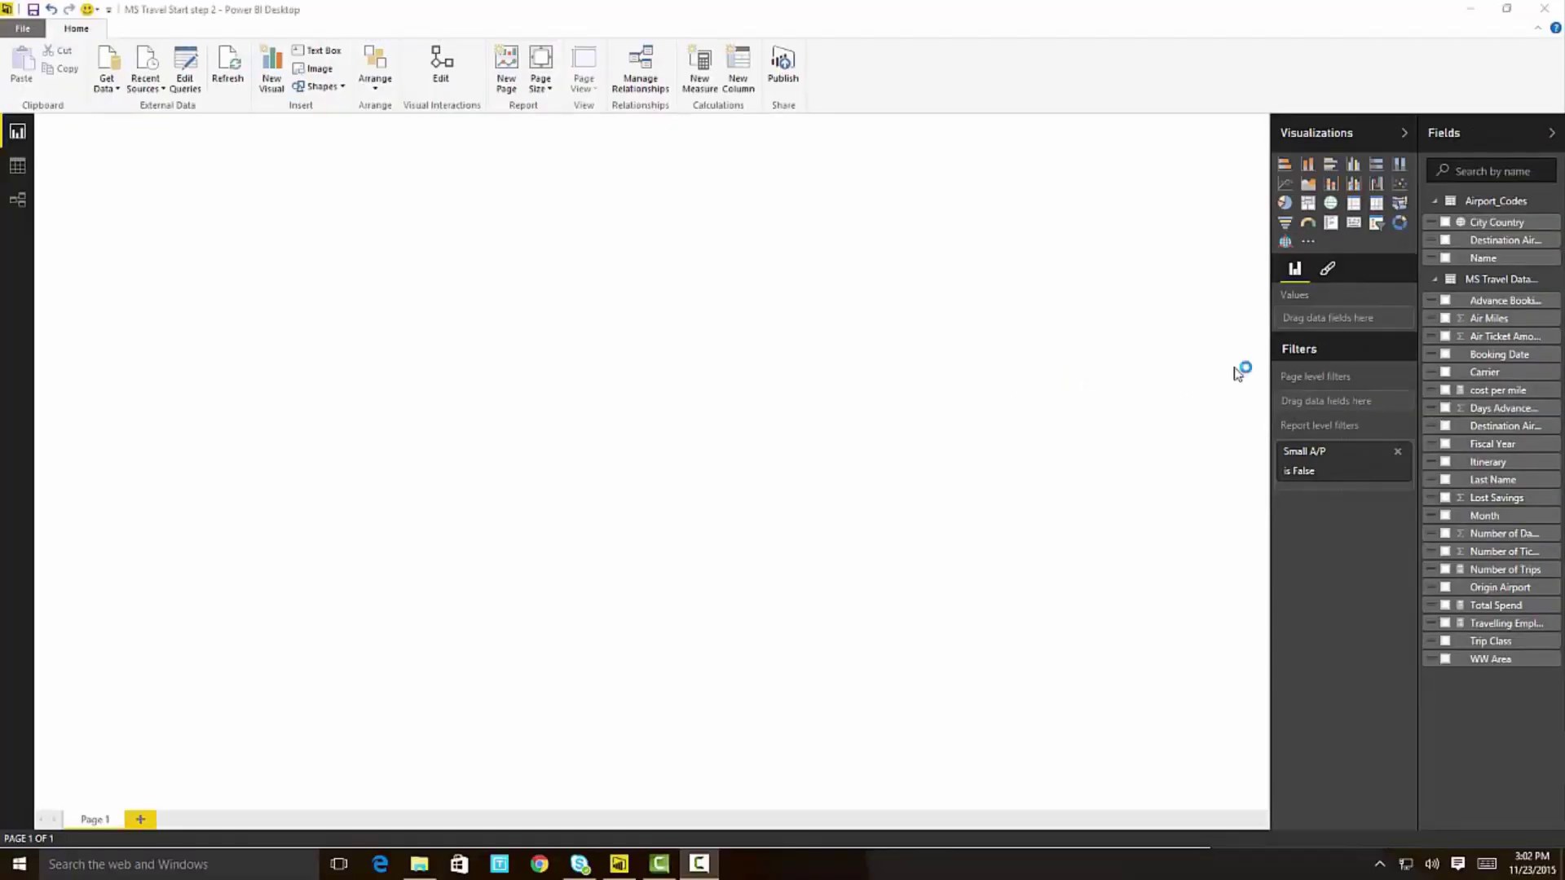
{"action": "left_click_drag", "start_coordinate": [1522, 336], "coordinate": [379, 346]}
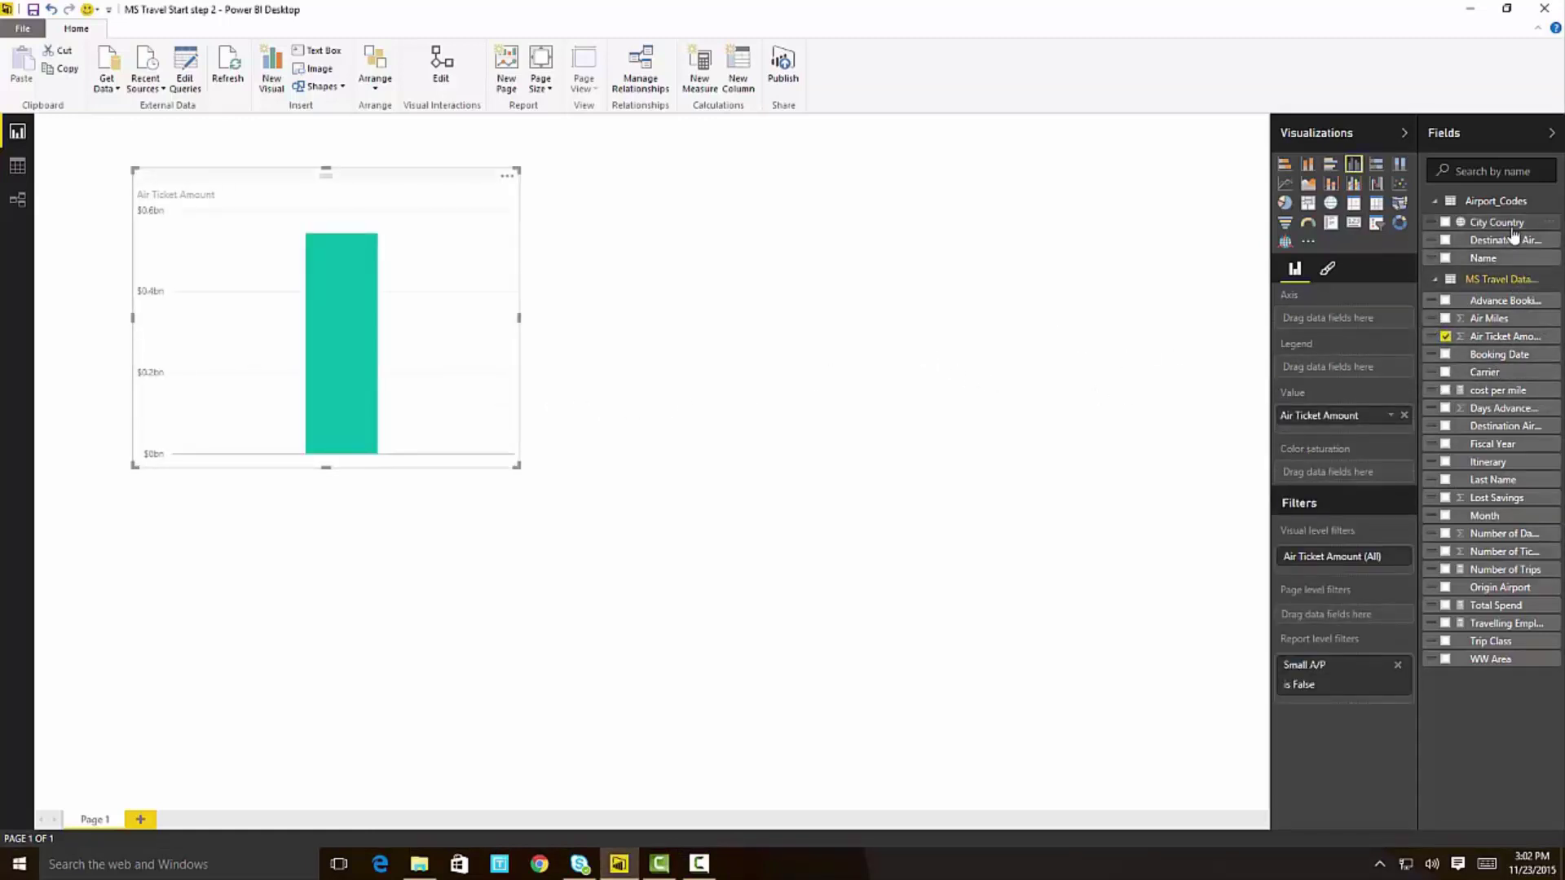
{"action": "left_click_drag", "start_coordinate": [1497, 222], "coordinate": [359, 359]}
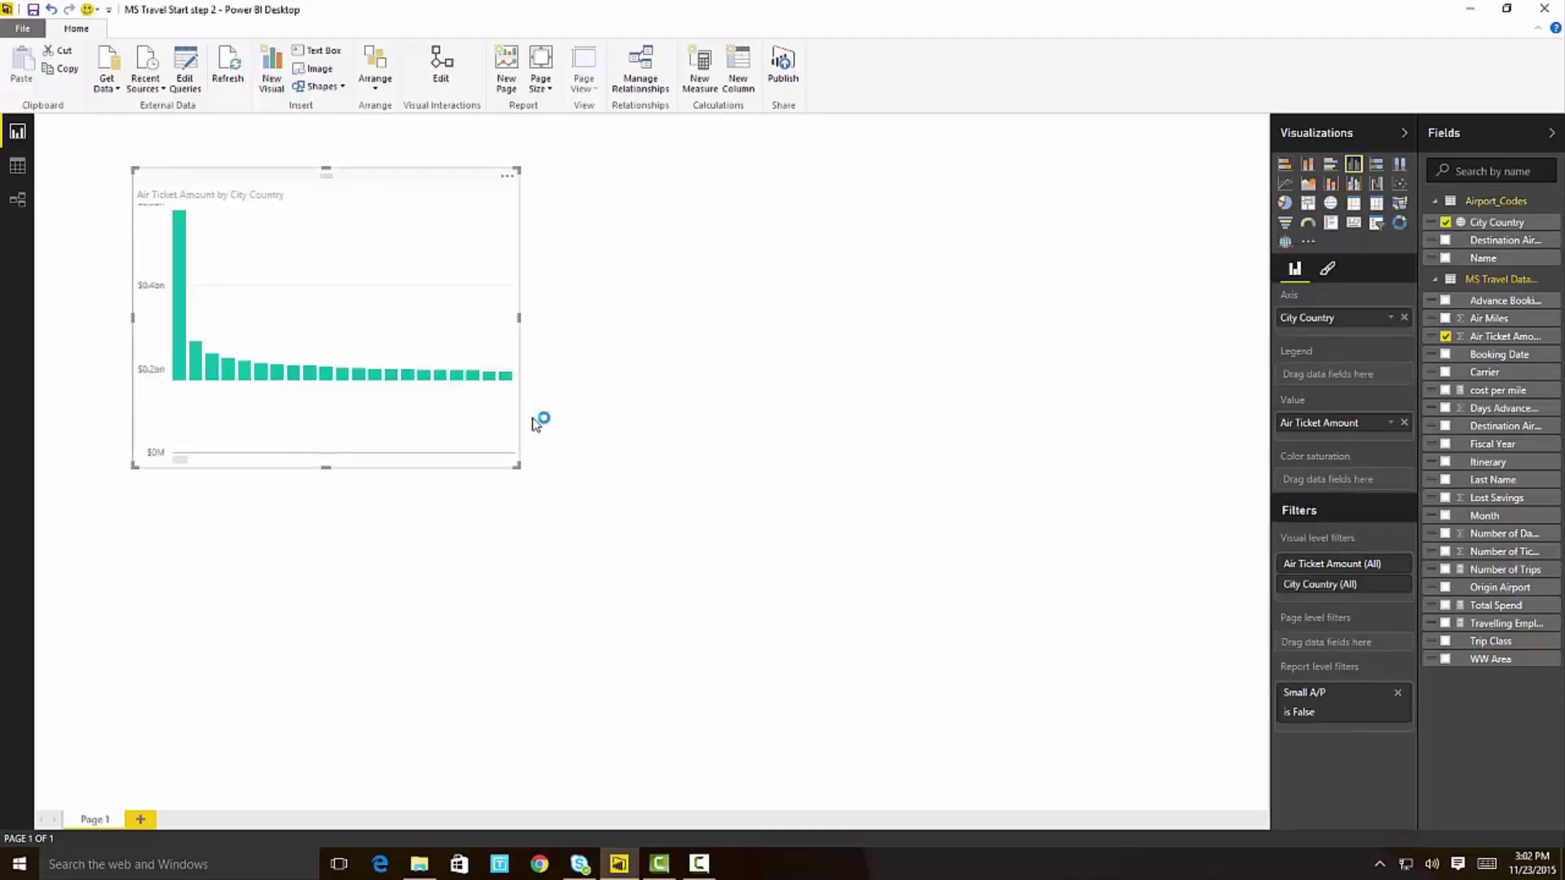
Make it a horizontal bar chart, then stretch it taller, move it up-left and widen it.
{"action": "left_click", "coordinate": [1286, 165]}
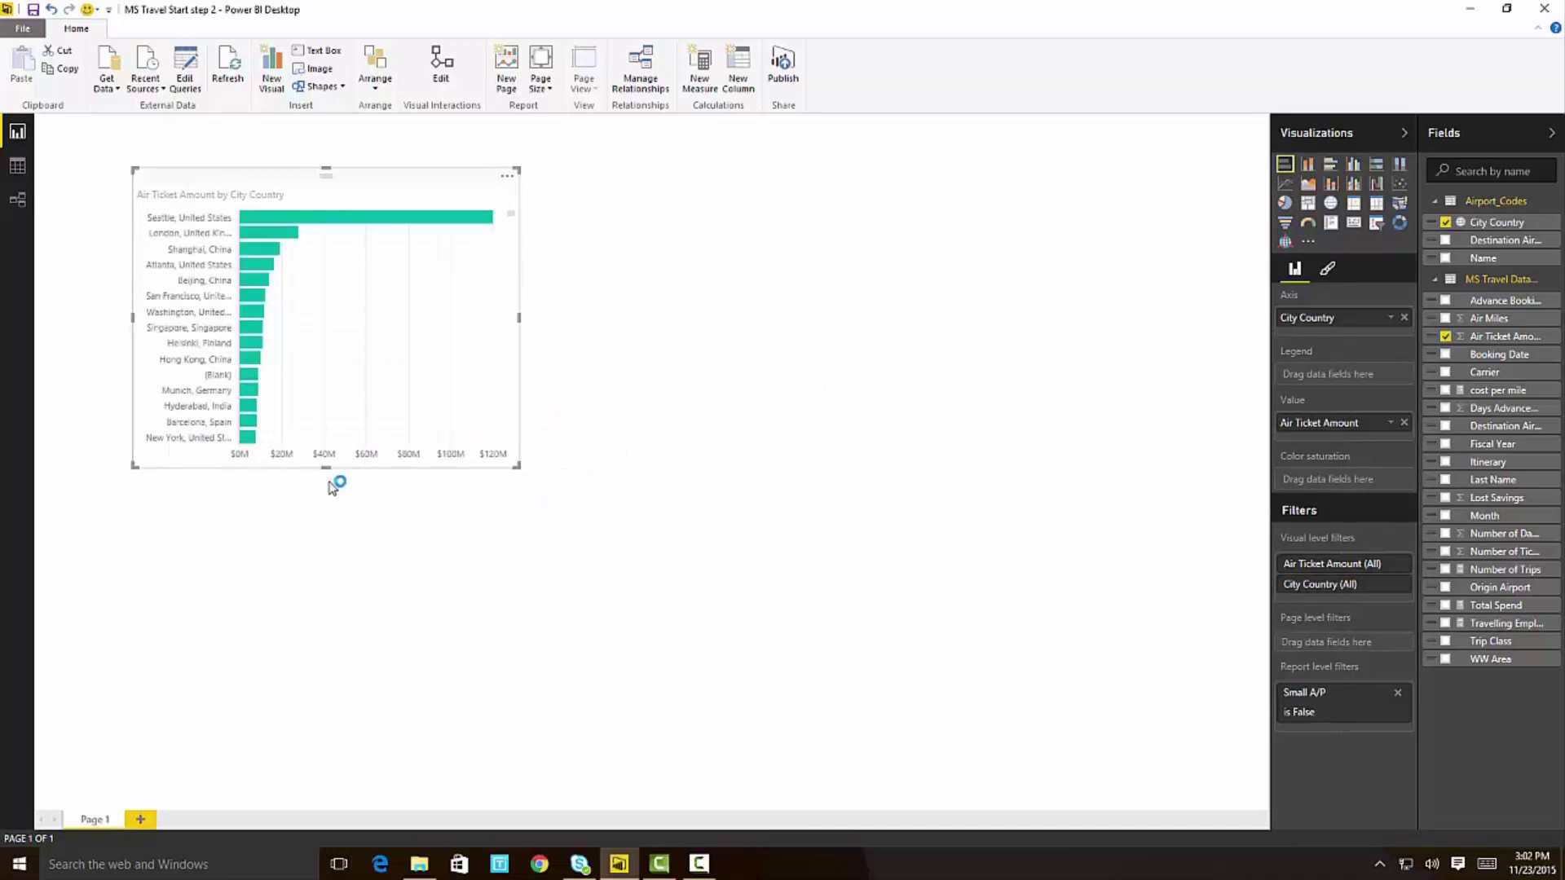
{"action": "left_click_drag", "start_coordinate": [326, 467], "coordinate": [327, 742]}
{"action": "mouse_move", "coordinate": [251, 243]}
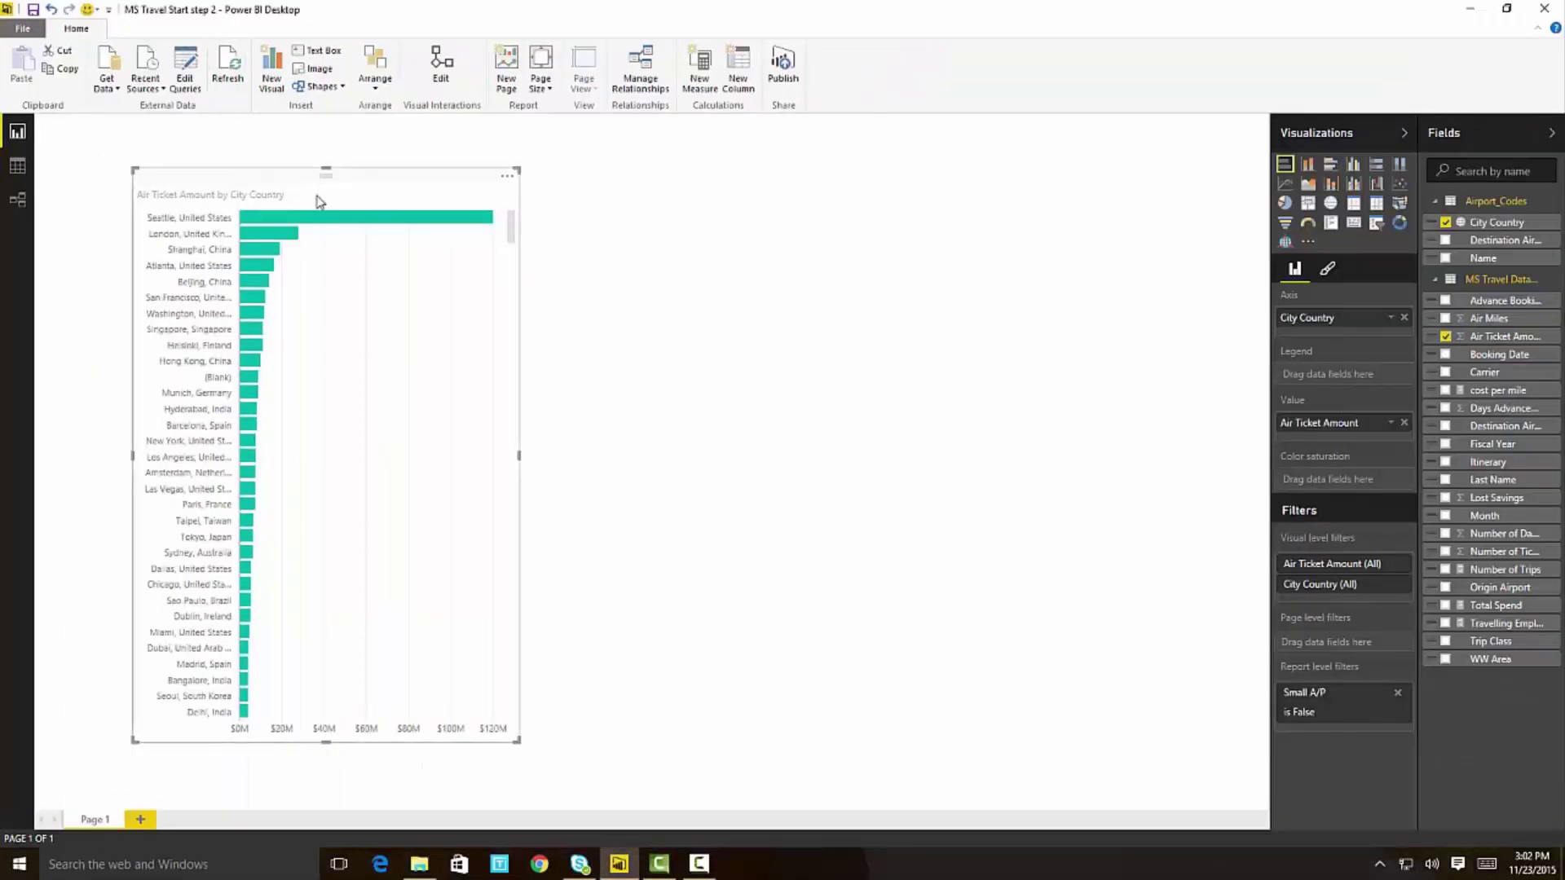
{"action": "mouse_move", "coordinate": [393, 228]}
{"action": "left_click_drag", "start_coordinate": [409, 181], "coordinate": [348, 165]}
{"action": "left_click_drag", "start_coordinate": [456, 438], "coordinate": [669, 455]}
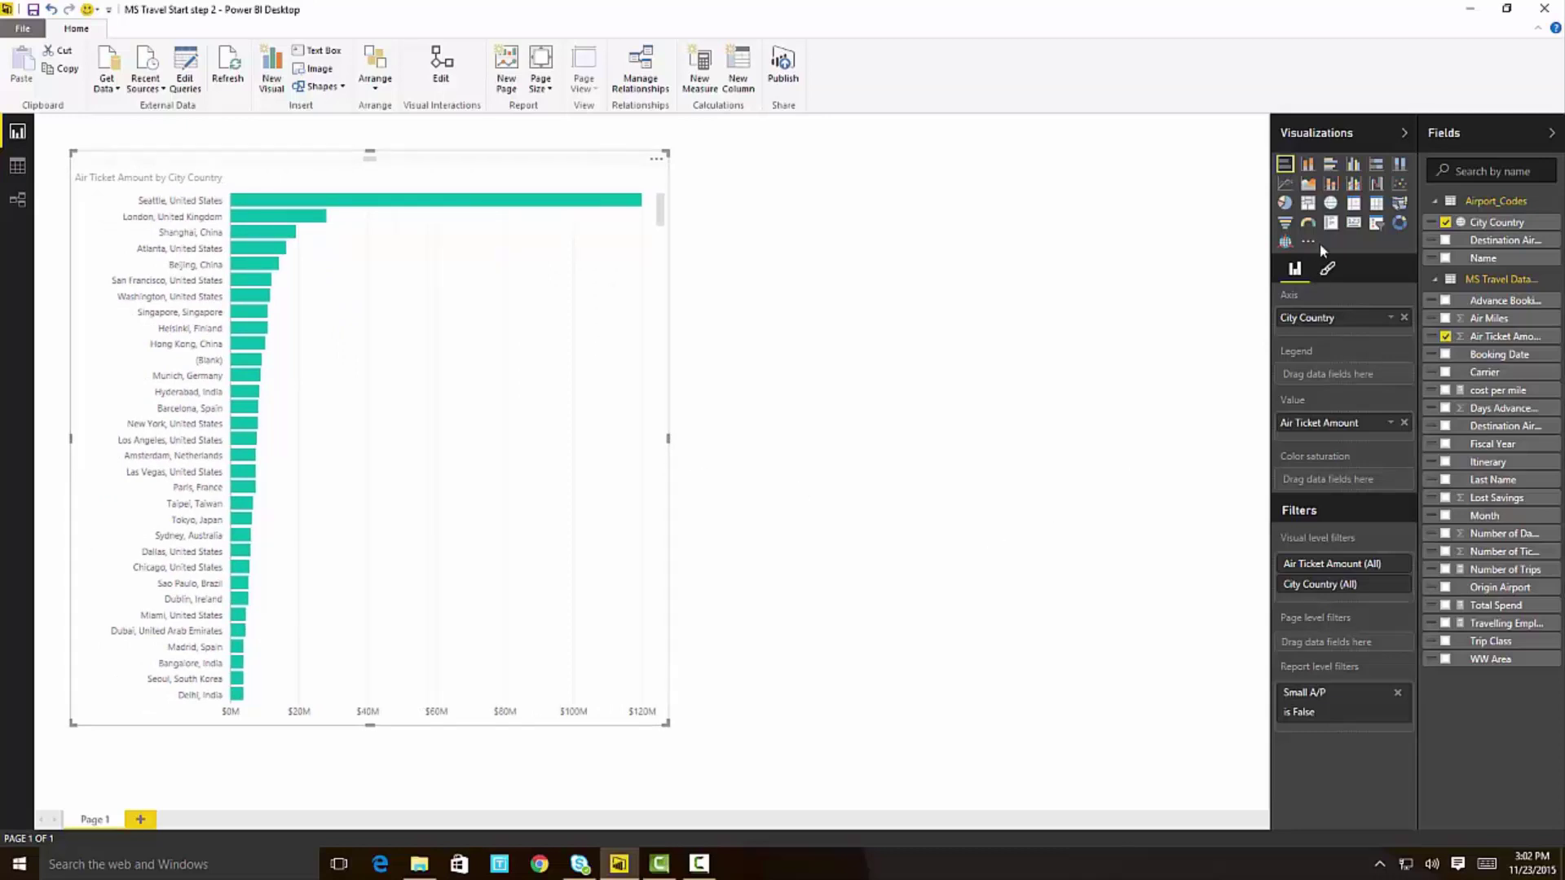
Convert the Air Ticket Amount by City Country bar chart into a map visual.
{"action": "left_click", "coordinate": [1330, 203]}
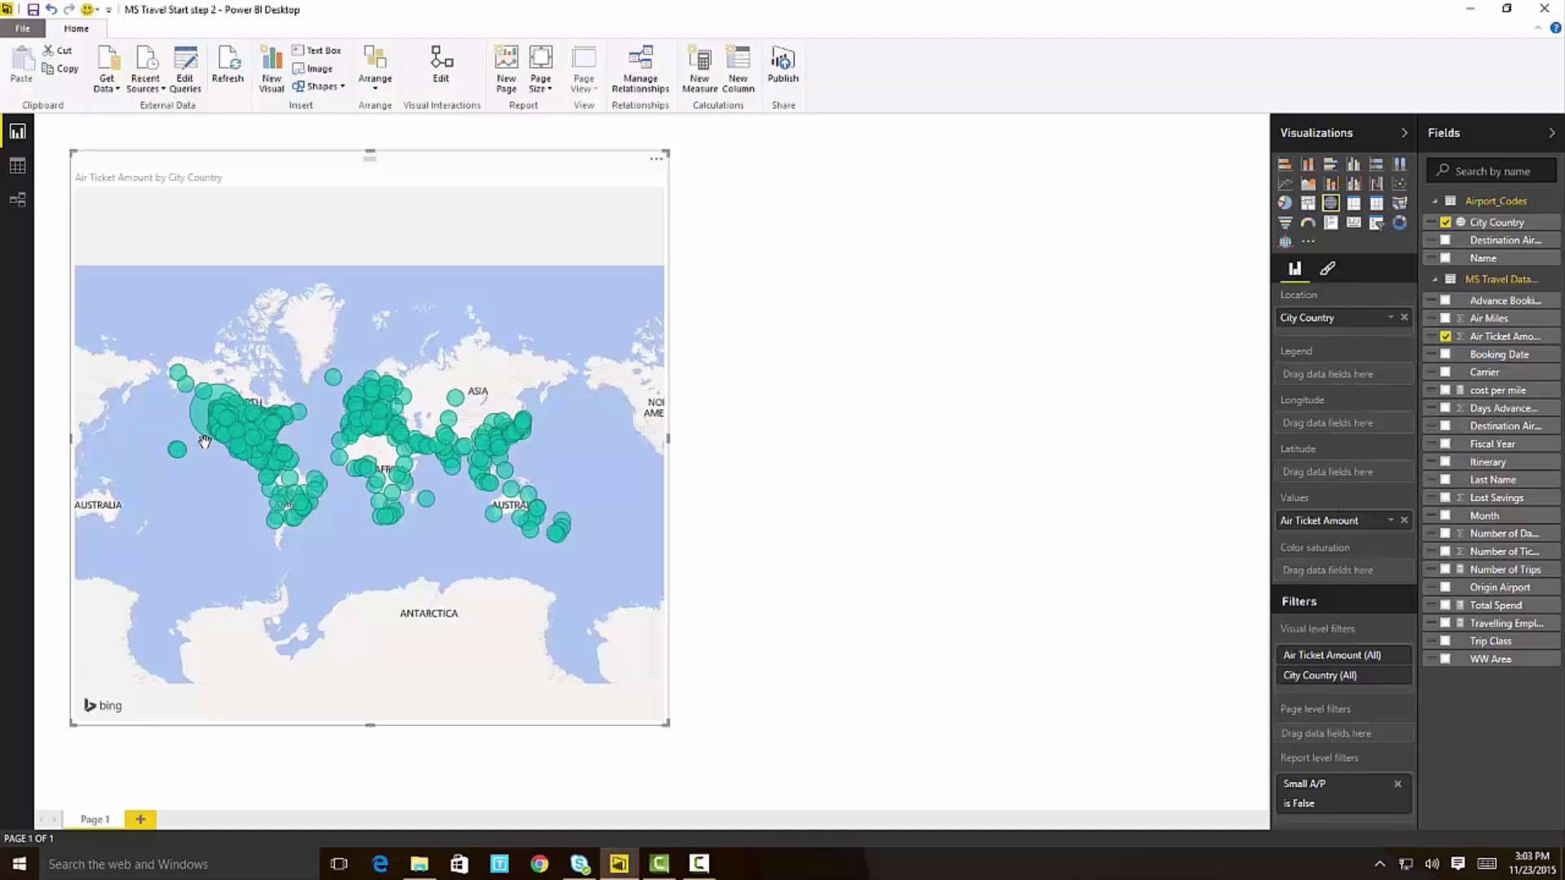
{"action": "mouse_move", "coordinate": [214, 432]}
Switch to GlobeMap, rotate it to centre North America and the Atlantic, and enlarge it downward.
{"action": "left_click", "coordinate": [1286, 243]}
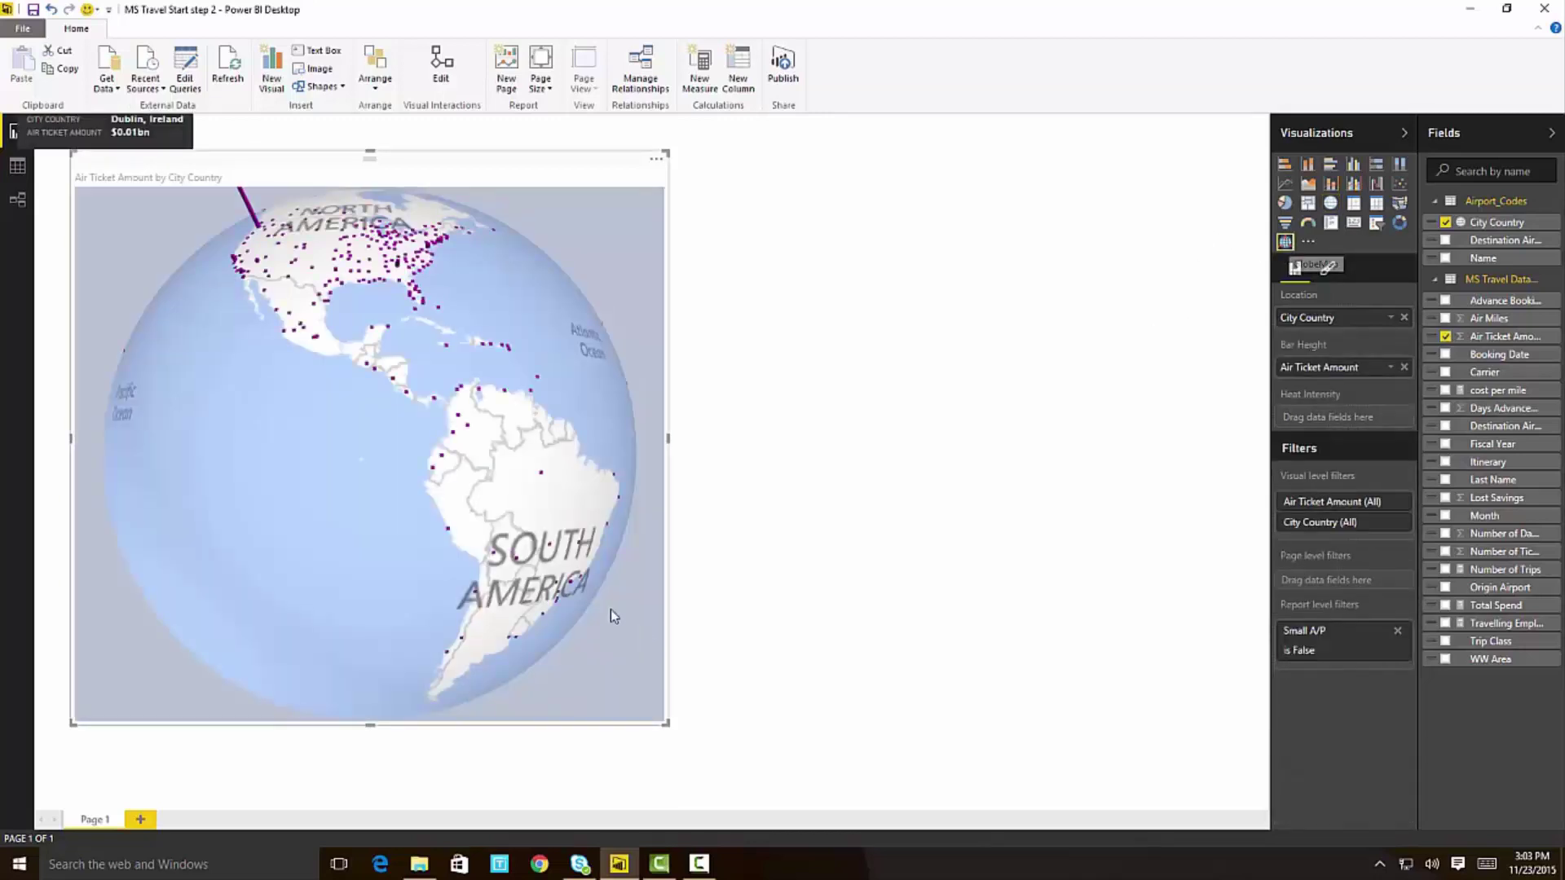
{"action": "left_click_drag", "start_coordinate": [338, 385], "coordinate": [520, 342]}
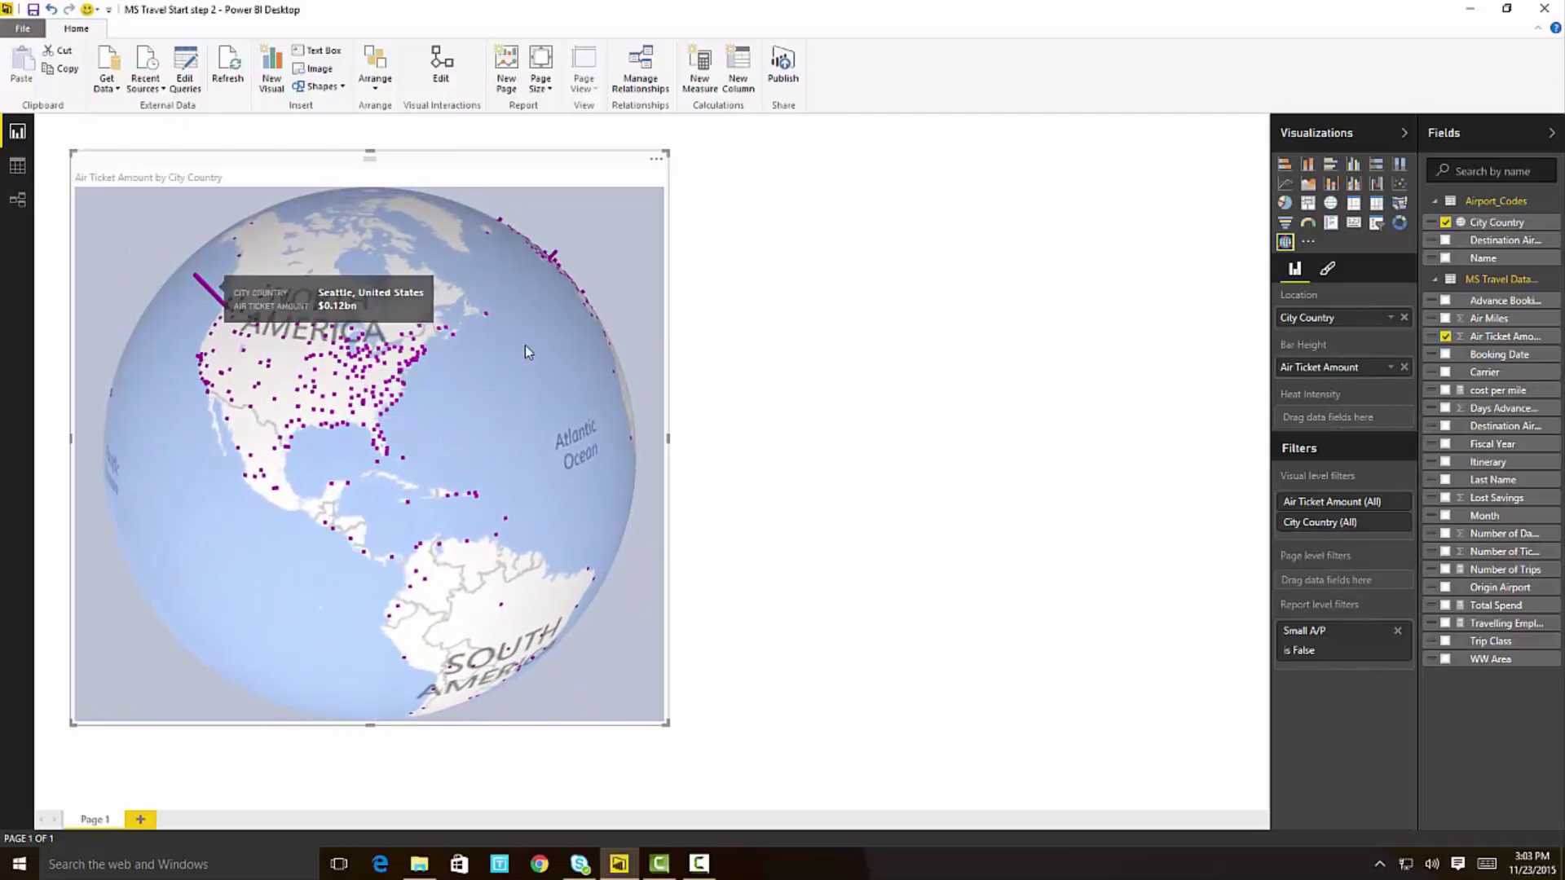
{"action": "left_click_drag", "start_coordinate": [528, 349], "coordinate": [487, 410]}
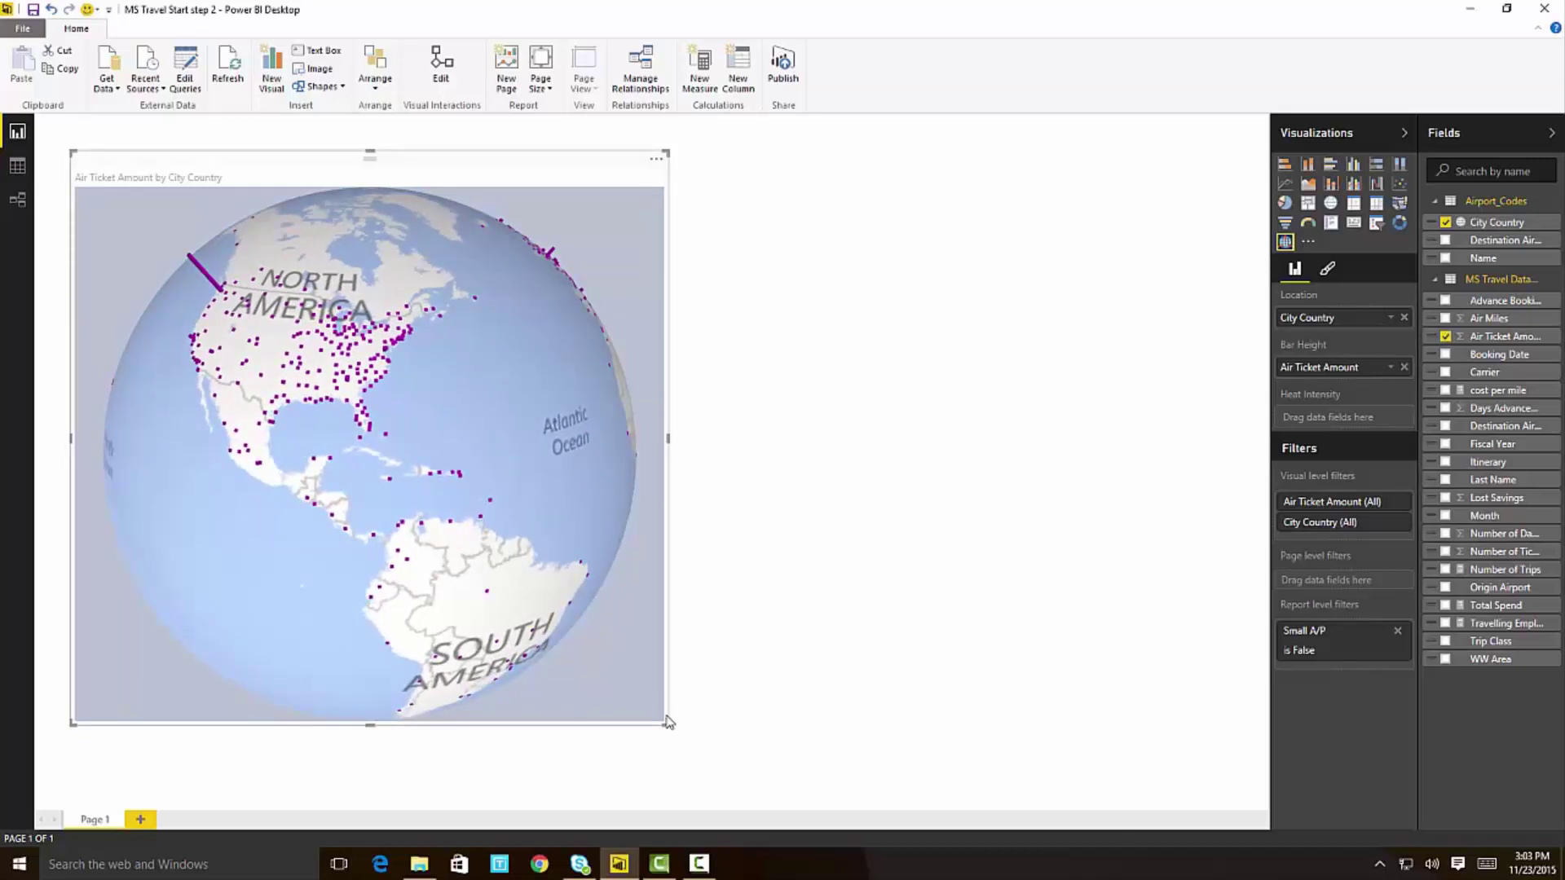
{"action": "left_click_drag", "start_coordinate": [665, 728], "coordinate": [661, 760]}
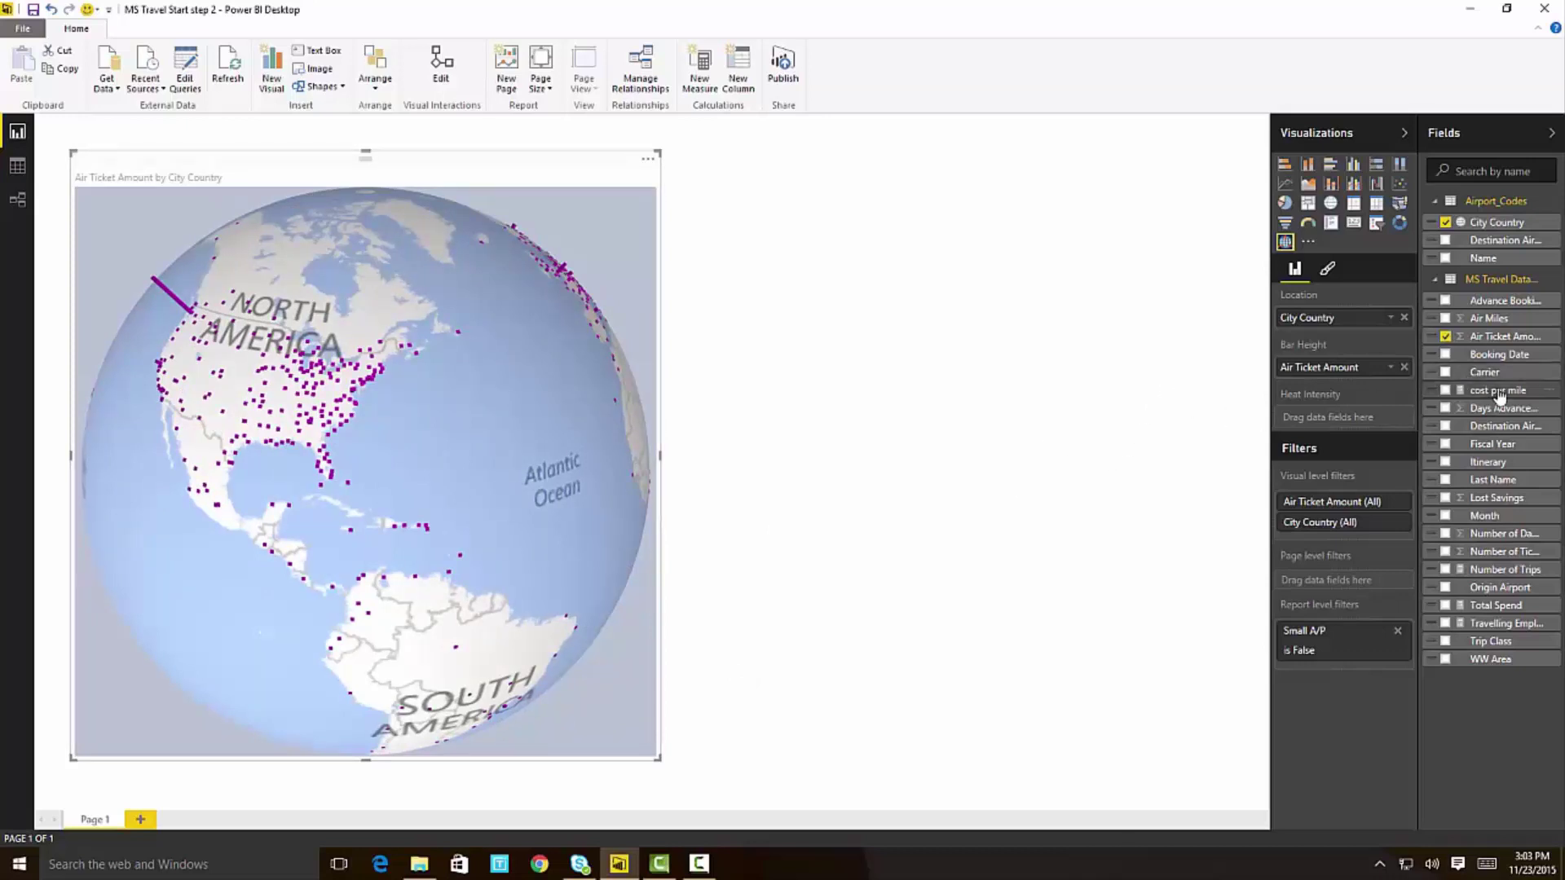
Use cost per mile as Heat Intensity, then rotate and zoom the globe over to Europe.
{"action": "left_click_drag", "start_coordinate": [1503, 394], "coordinate": [380, 417]}
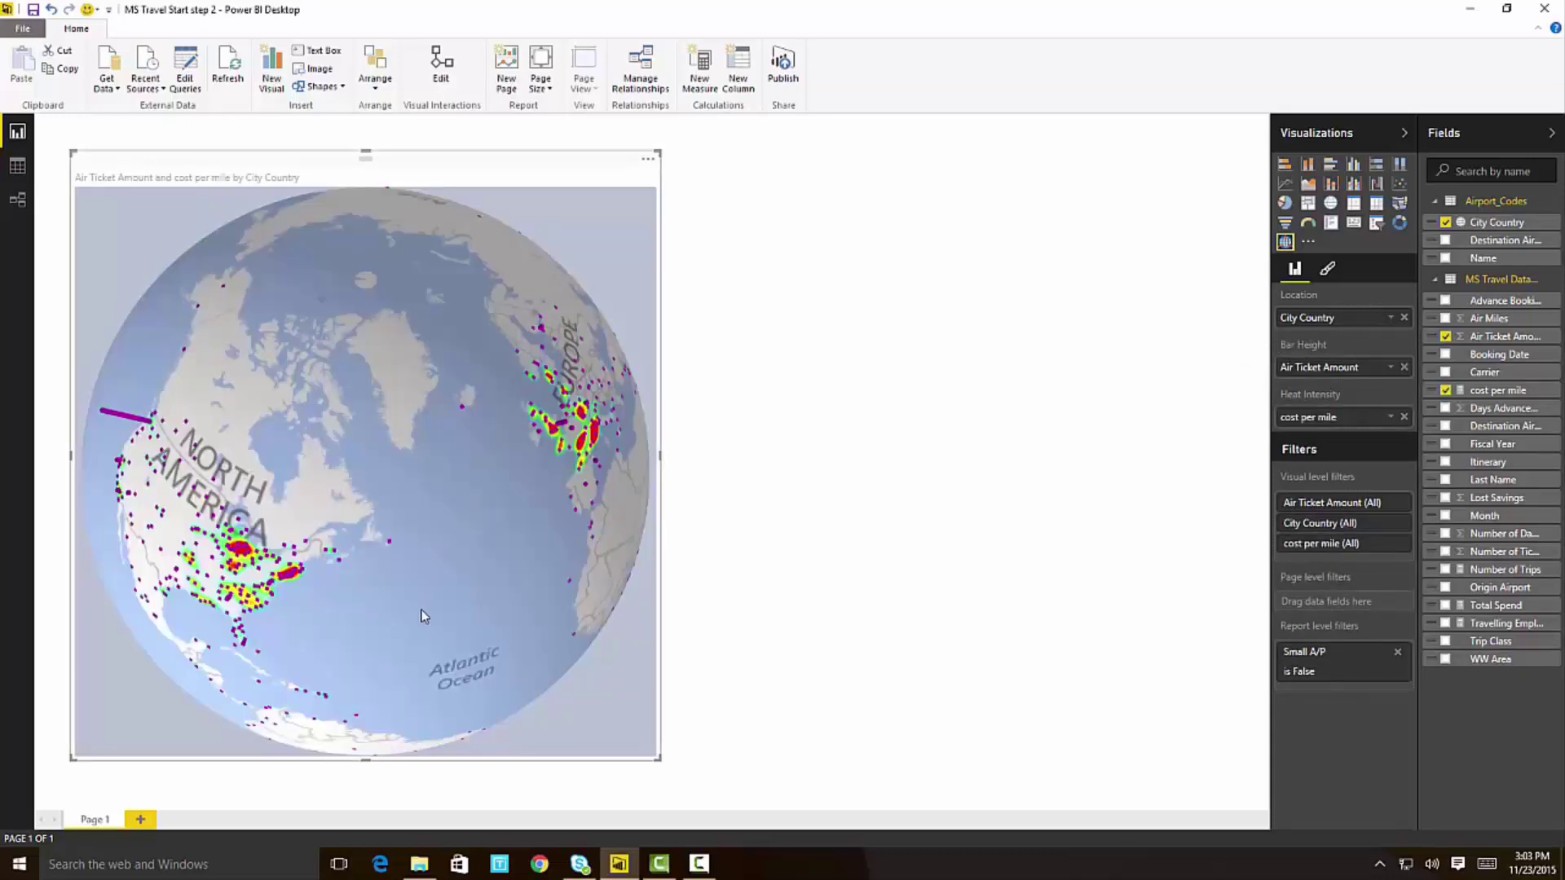
{"action": "left_click_drag", "start_coordinate": [428, 617], "coordinate": [509, 517]}
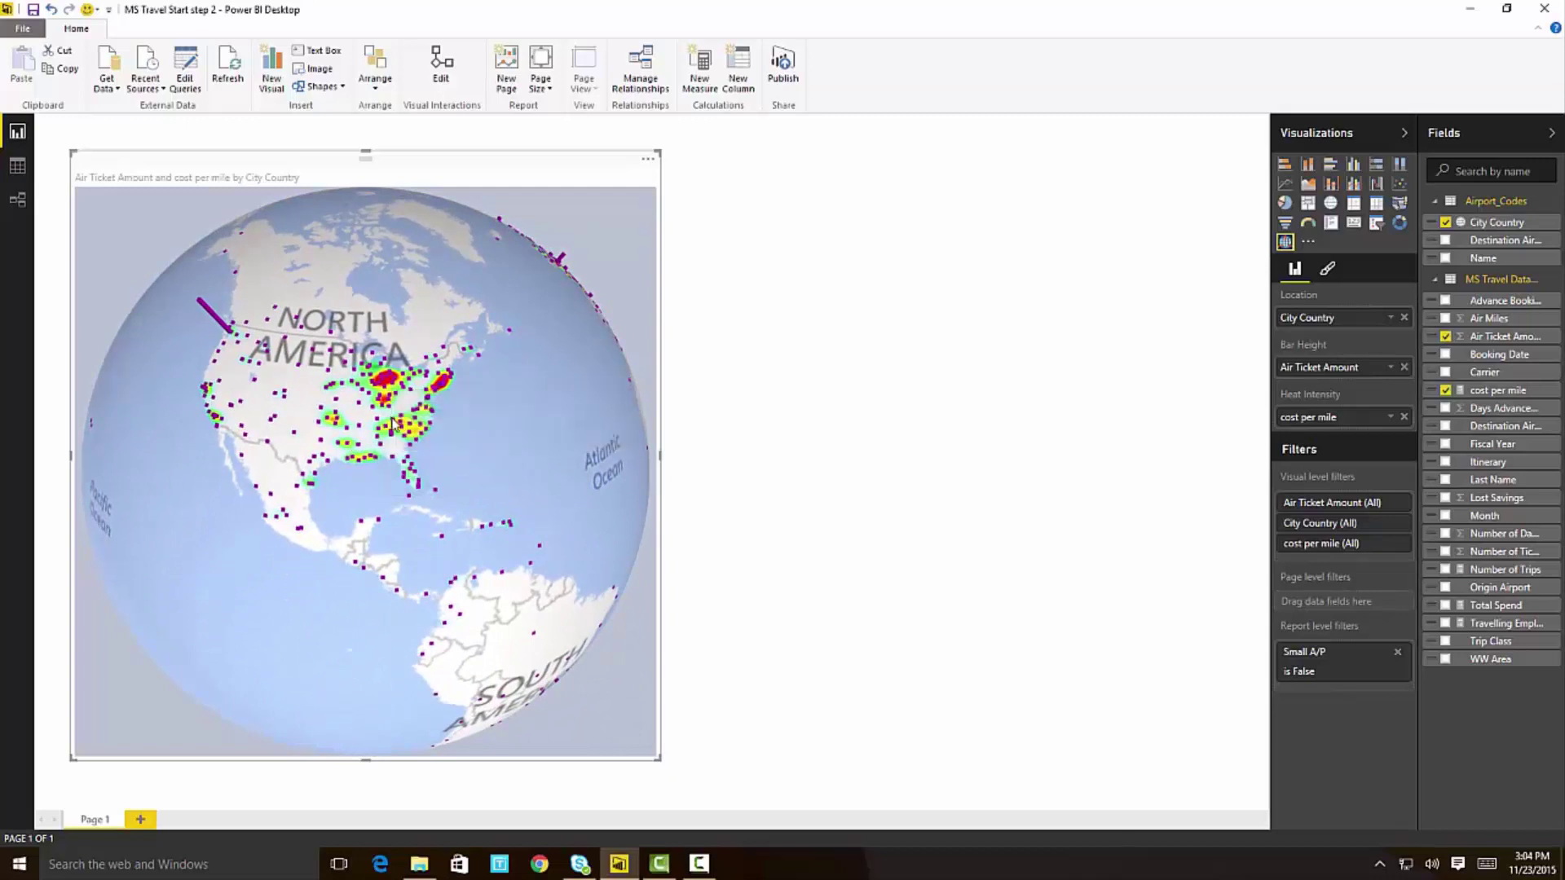
{"action": "scroll", "coordinate": [393, 424], "scroll_direction": "up", "scroll_amount": 5}
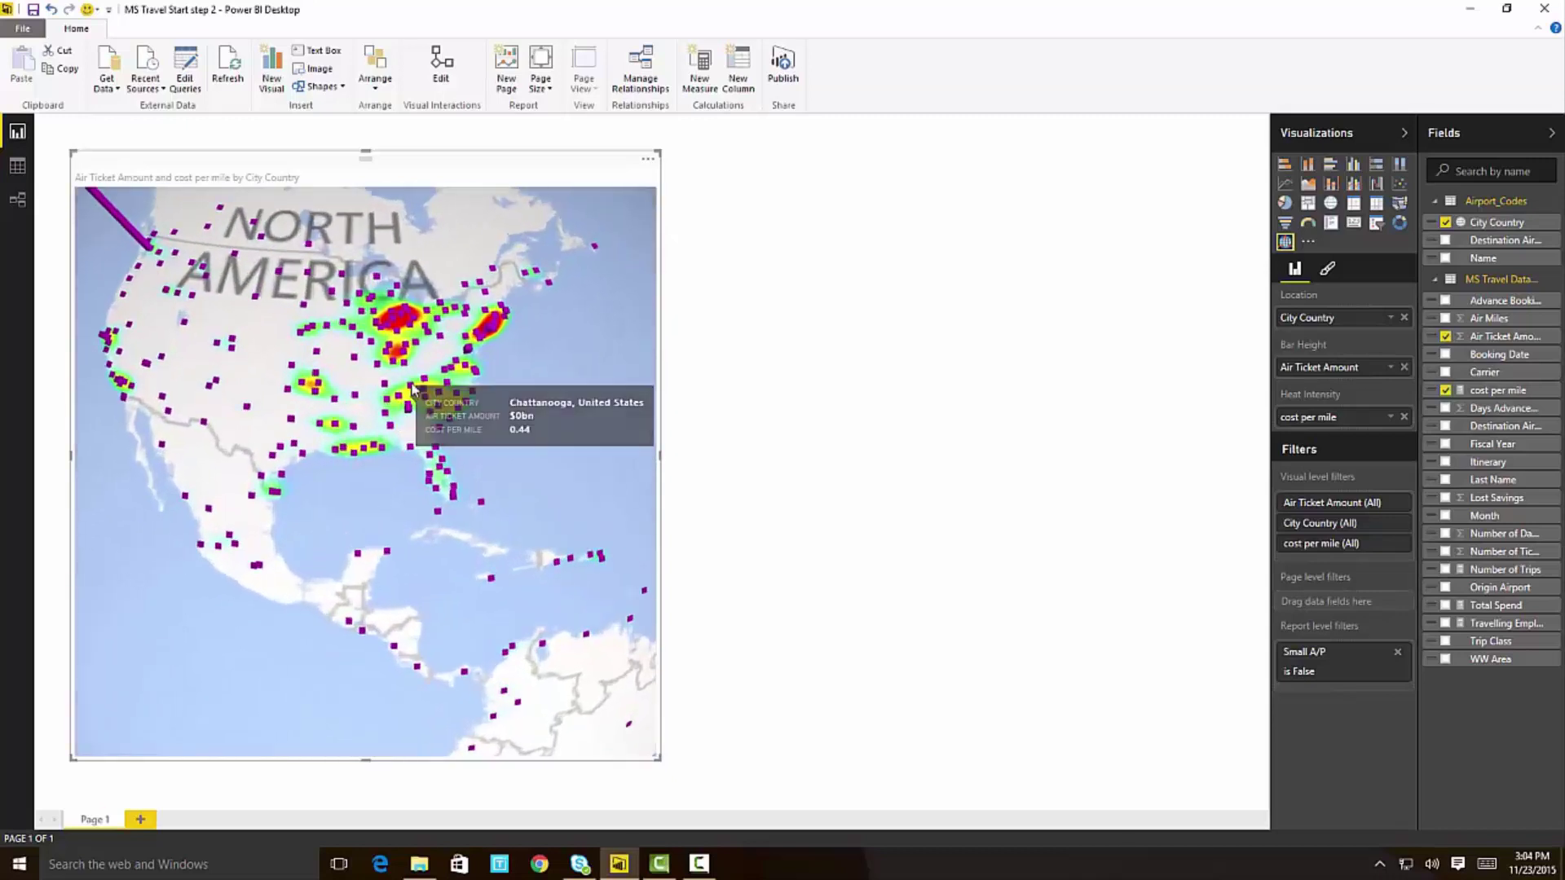
{"action": "scroll", "coordinate": [416, 384], "scroll_direction": "up", "scroll_amount": 2}
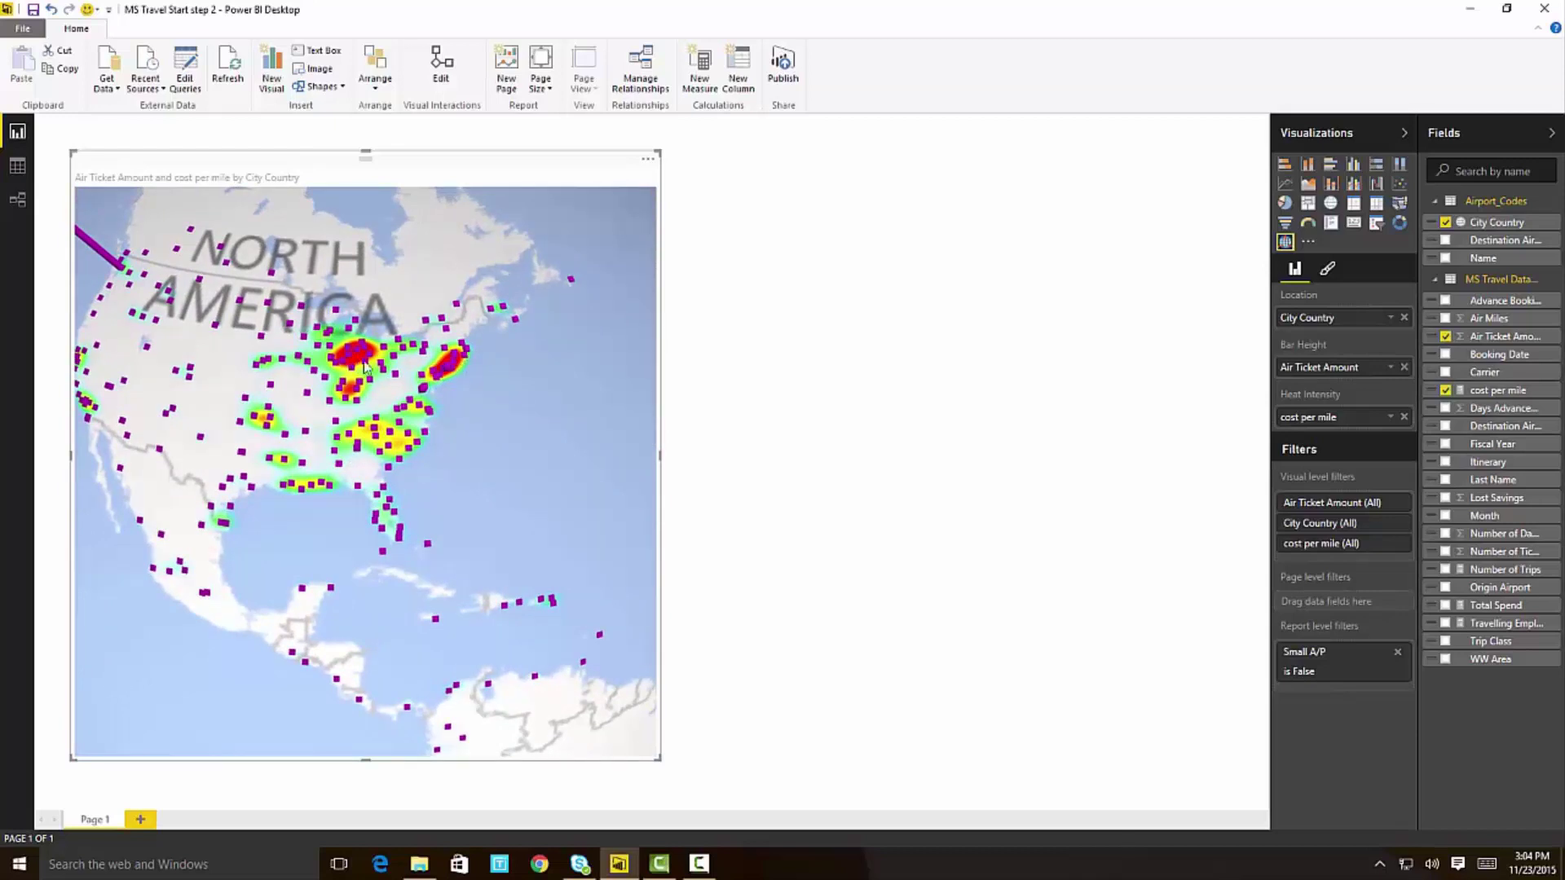
{"action": "left_click_drag", "start_coordinate": [523, 405], "coordinate": [293, 493]}
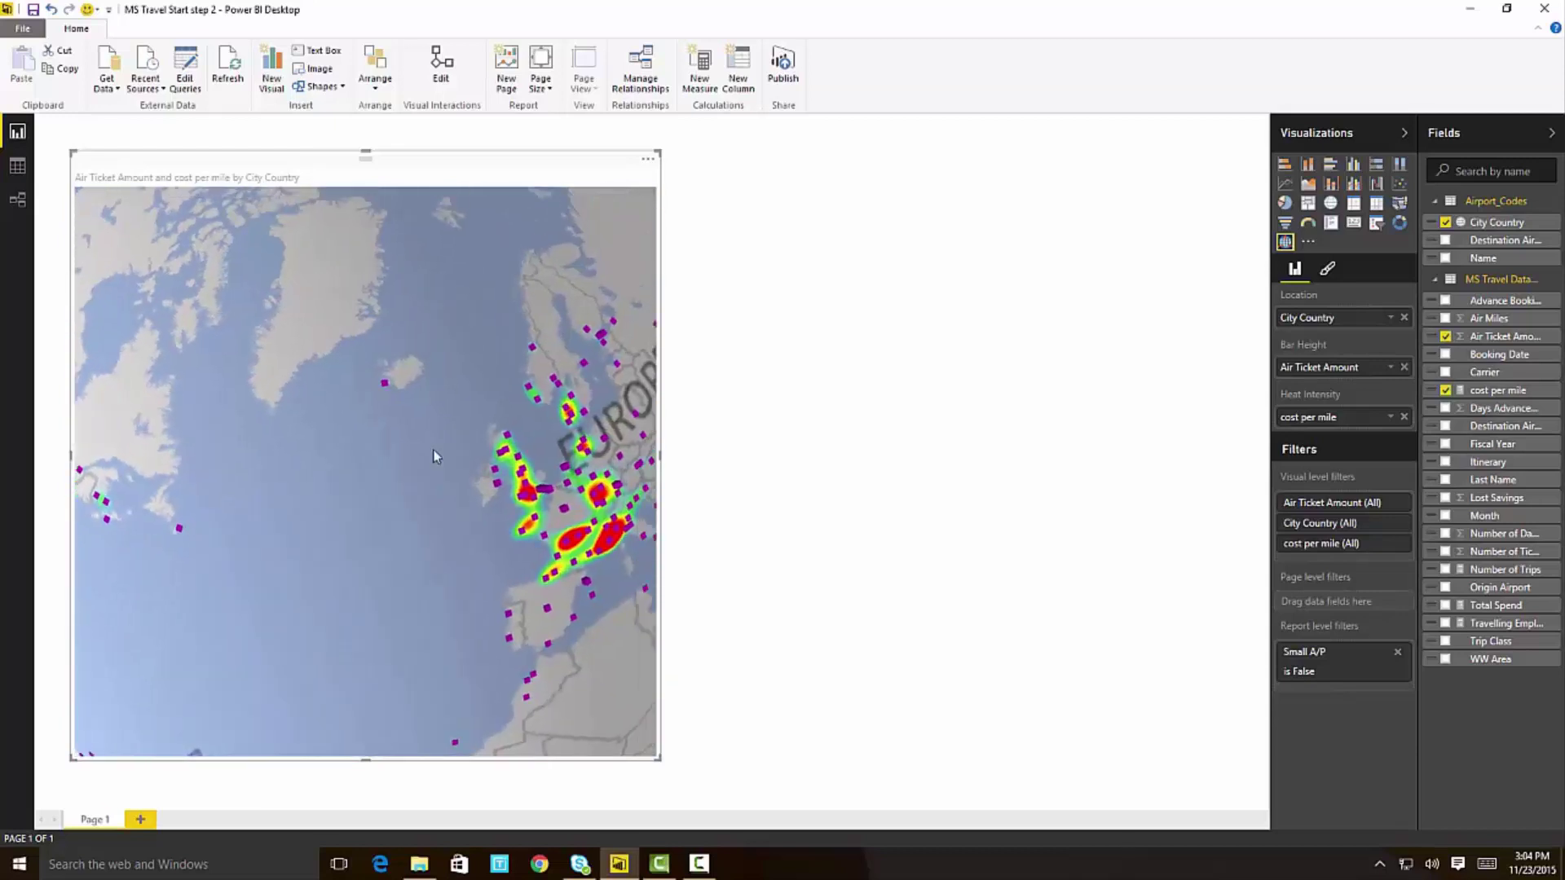
{"action": "scroll", "coordinate": [342, 440], "scroll_direction": "up", "scroll_amount": 3}
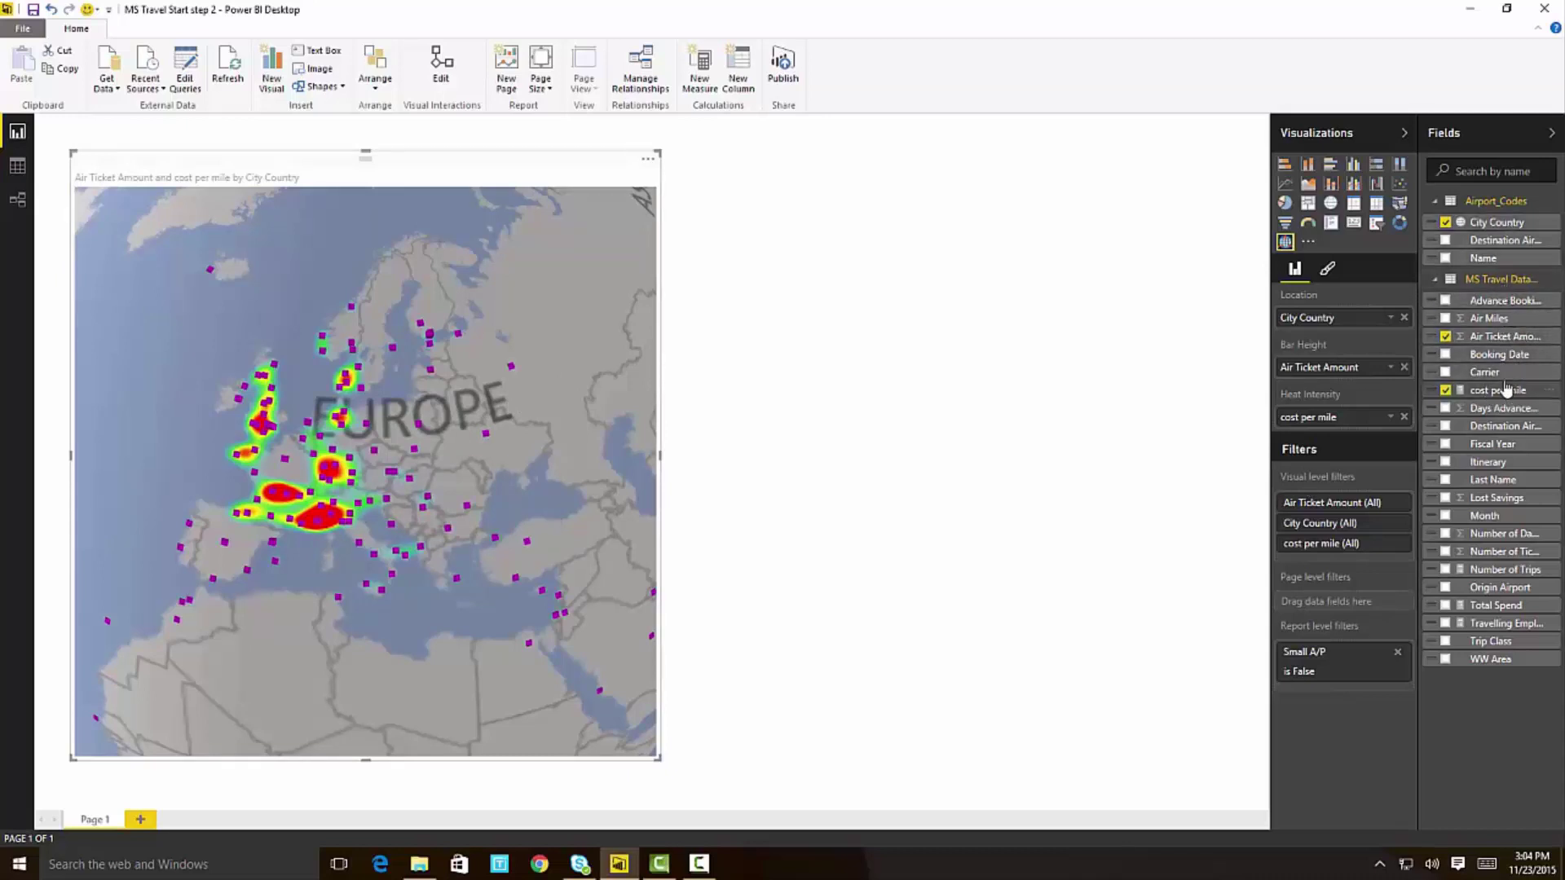
Build a taller cost per mile by City Country horizontal bar chart and zoom the globe out.
{"action": "left_click_drag", "start_coordinate": [1500, 390], "coordinate": [1386, 383]}
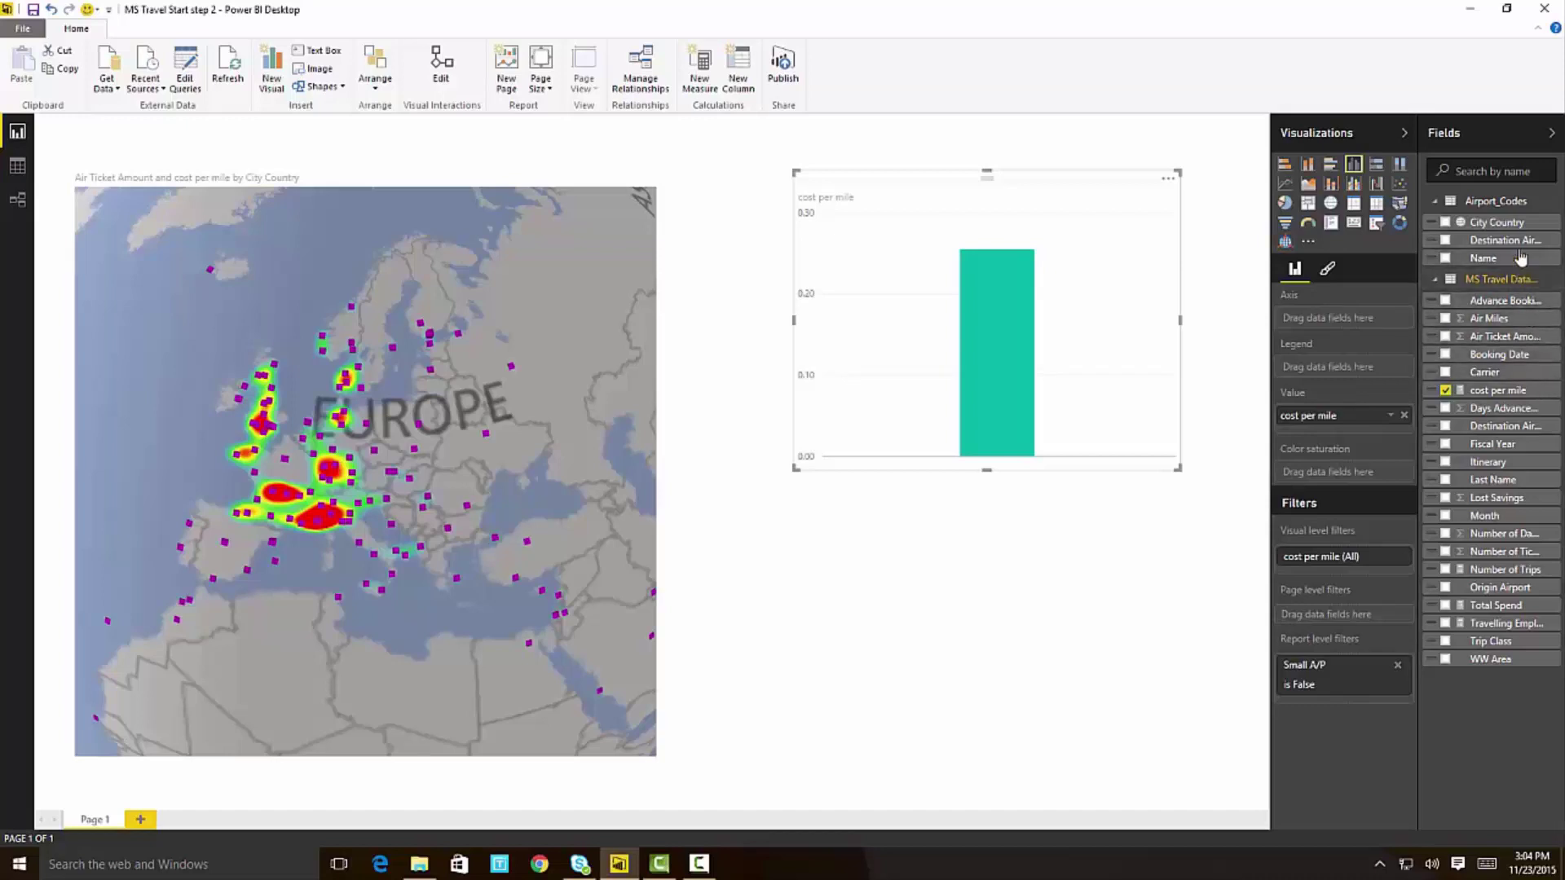
{"action": "left_click_drag", "start_coordinate": [1508, 224], "coordinate": [997, 336]}
{"action": "left_click", "coordinate": [1284, 167]}
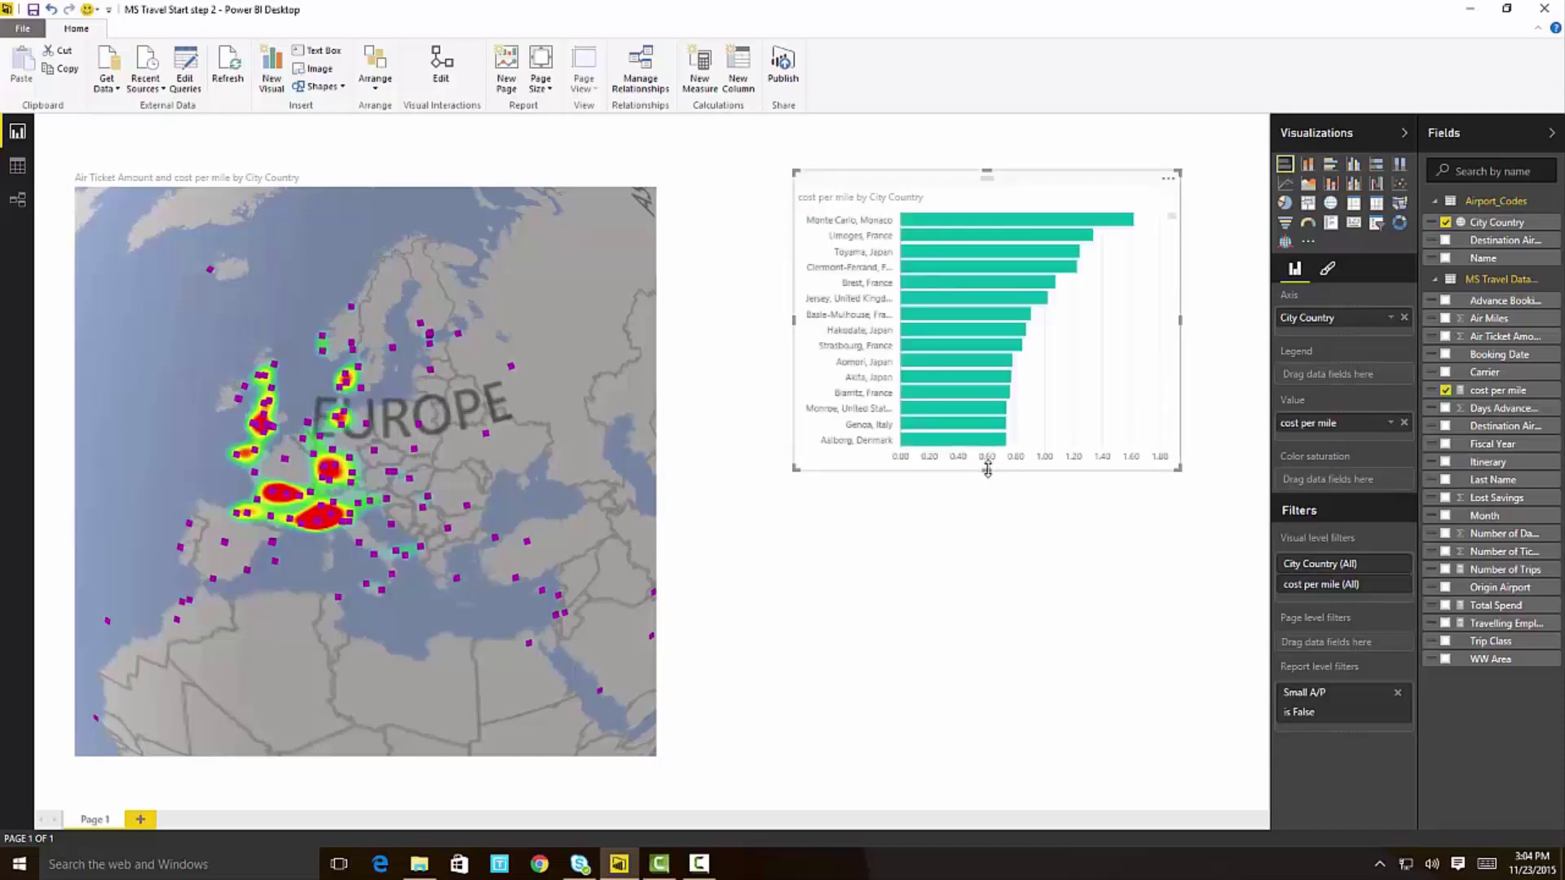
{"action": "left_click_drag", "start_coordinate": [987, 468], "coordinate": [987, 493]}
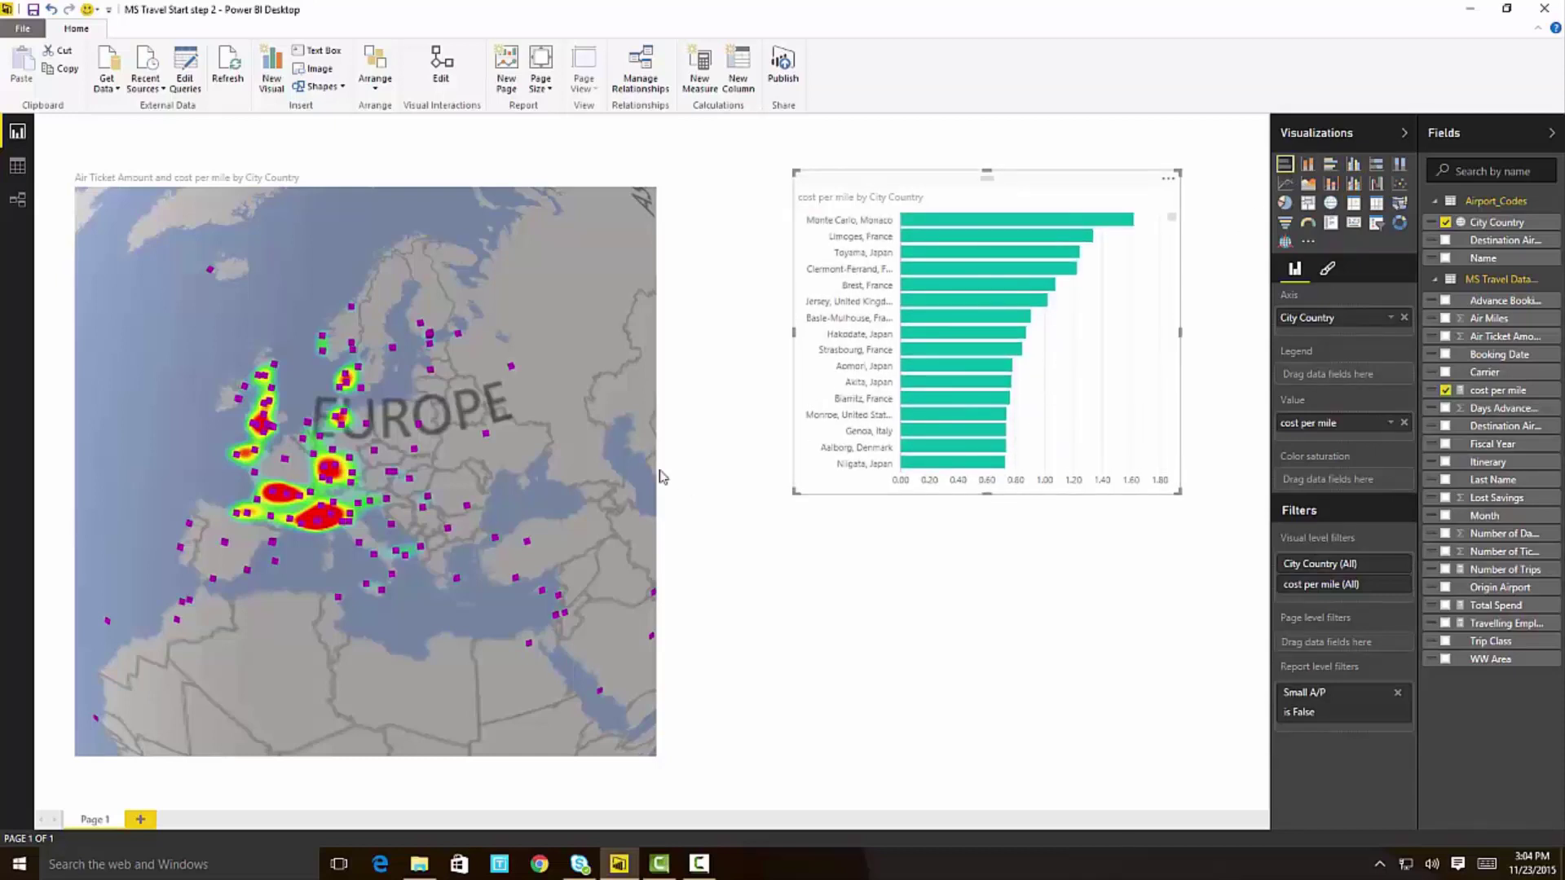
{"action": "scroll", "coordinate": [545, 335], "scroll_direction": "down", "scroll_amount": 5}
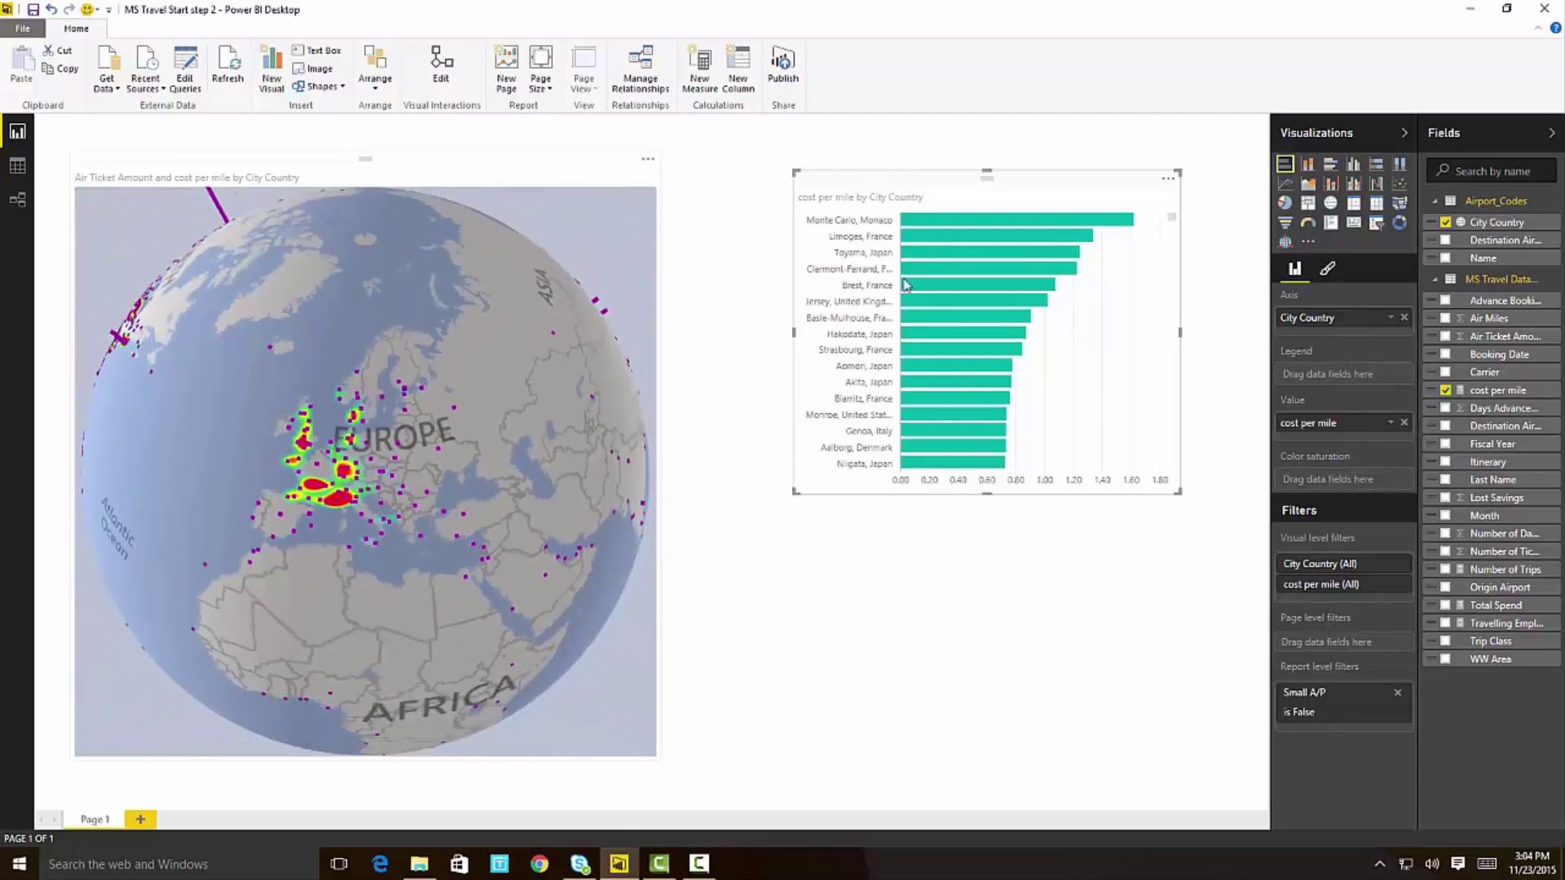
Cross-filter by Monte Carlo, Monaco, then Hakodate, Japan, then Monte Carlo again.
{"action": "mouse_move", "coordinate": [1073, 228]}
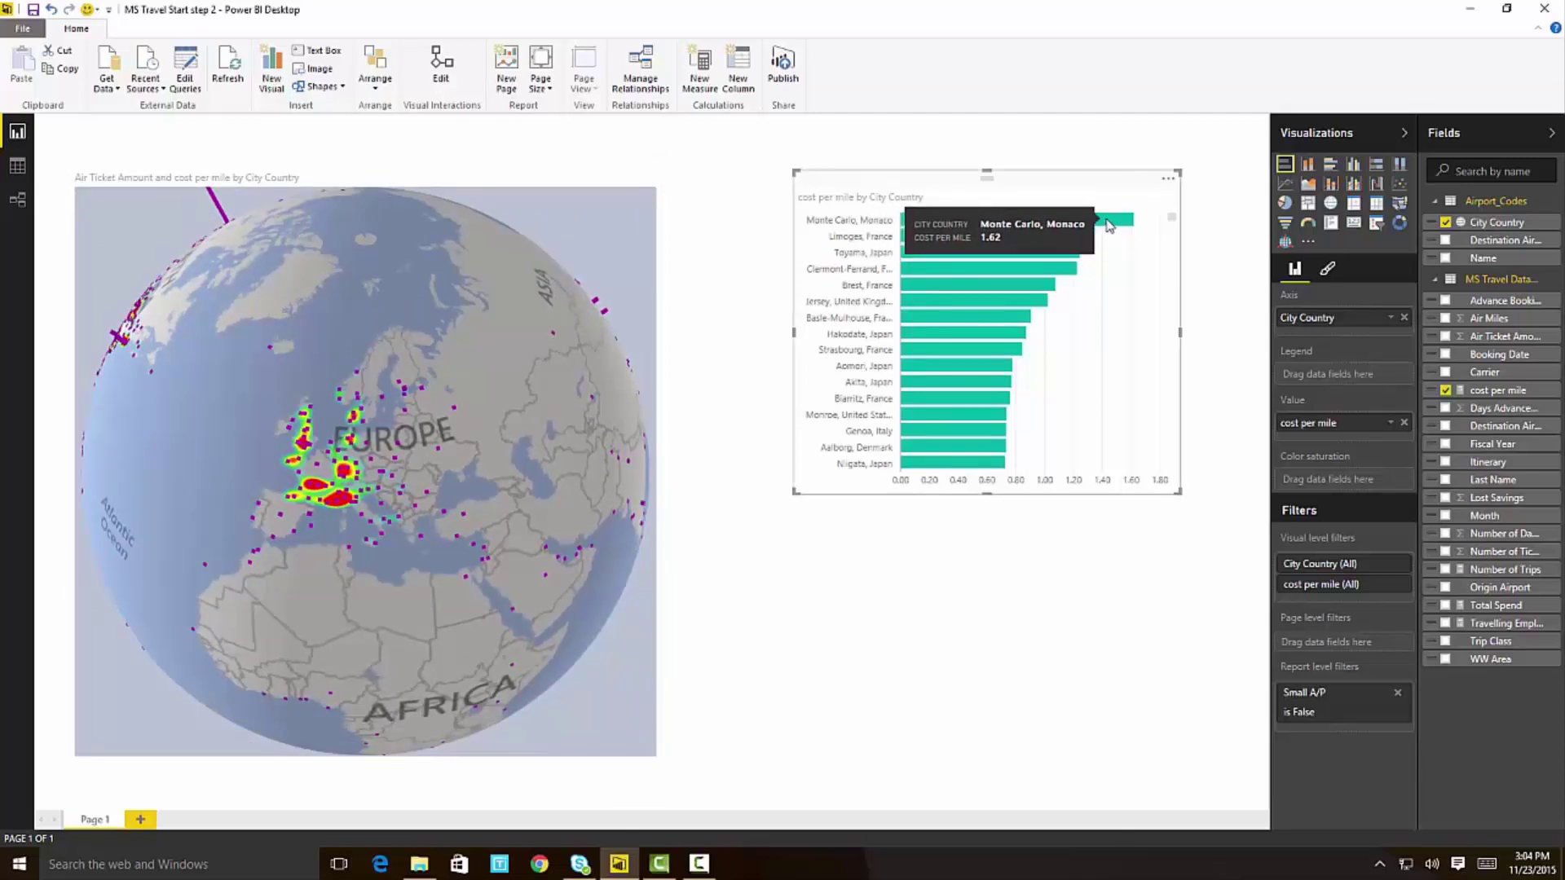
{"action": "left_click", "coordinate": [1109, 225]}
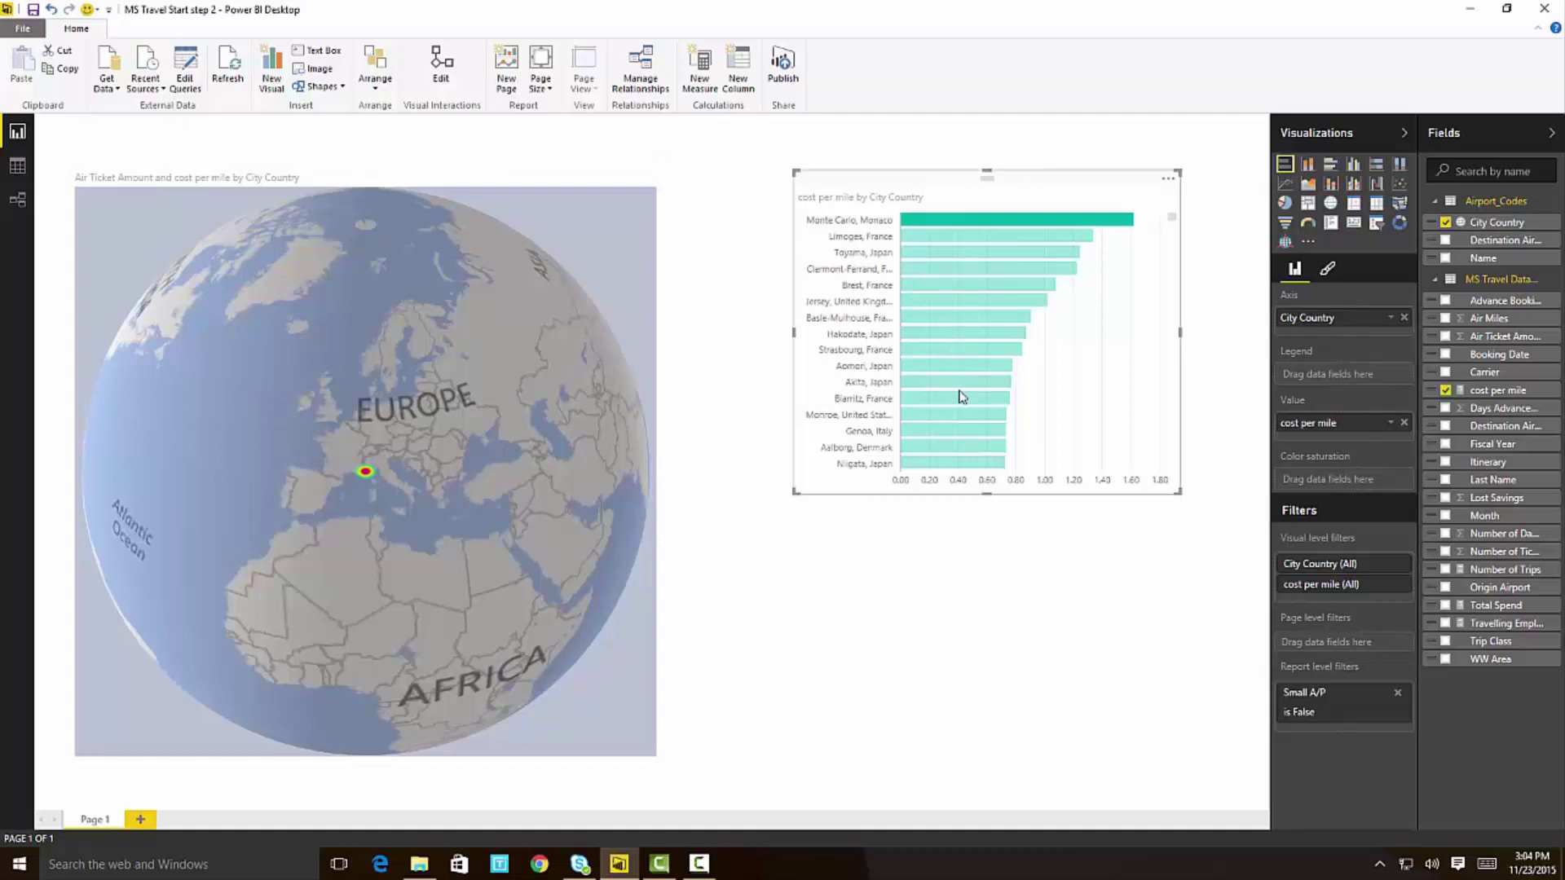
{"action": "left_click", "coordinate": [969, 333]}
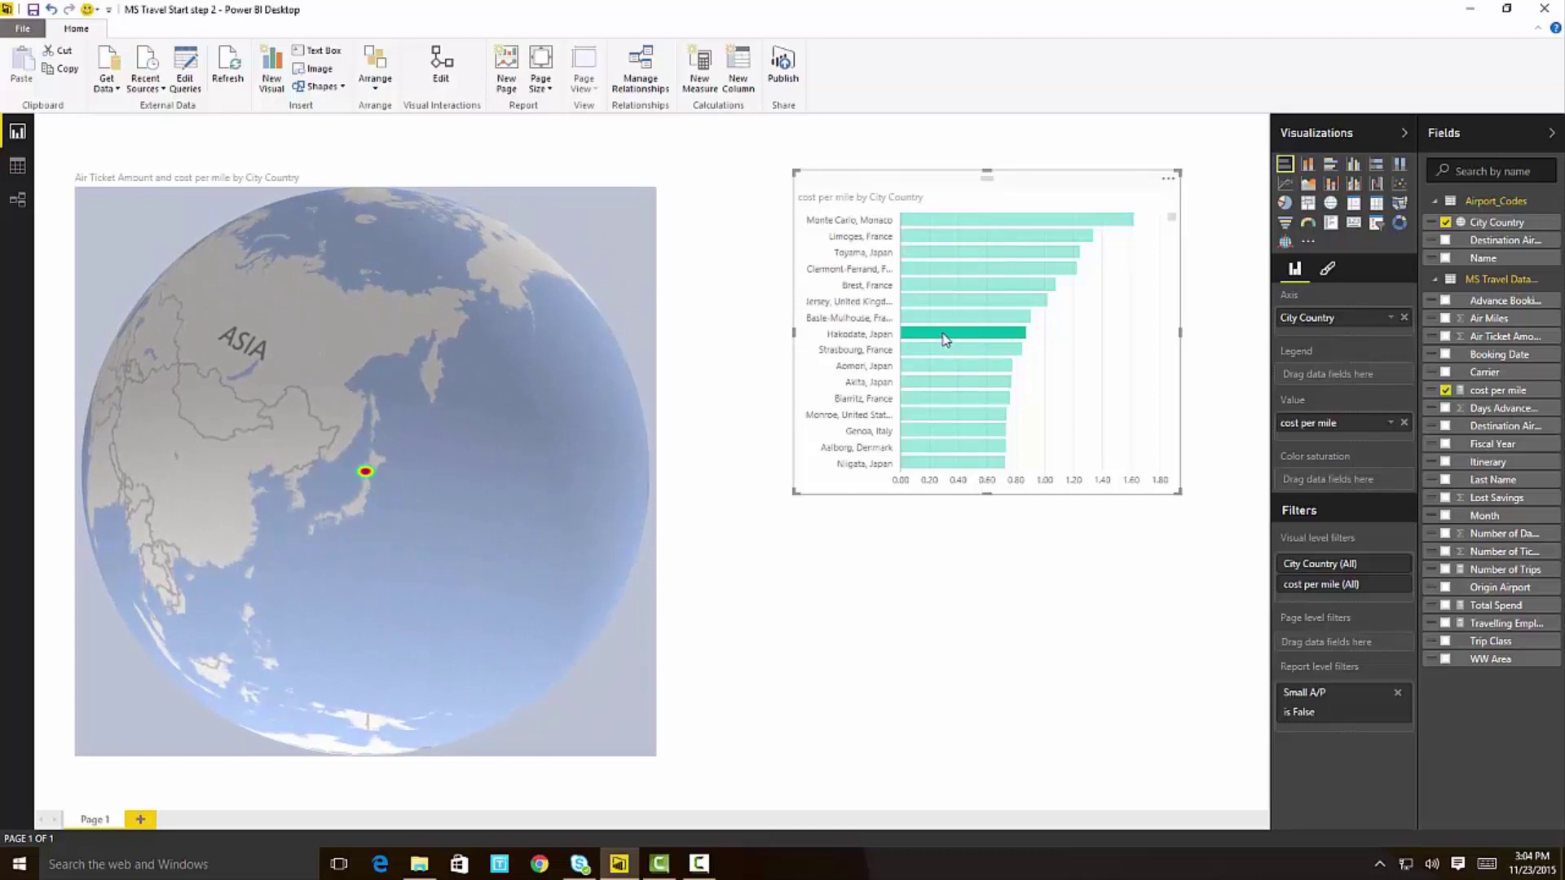
{"action": "mouse_move", "coordinate": [948, 328]}
{"action": "left_click", "coordinate": [992, 220]}
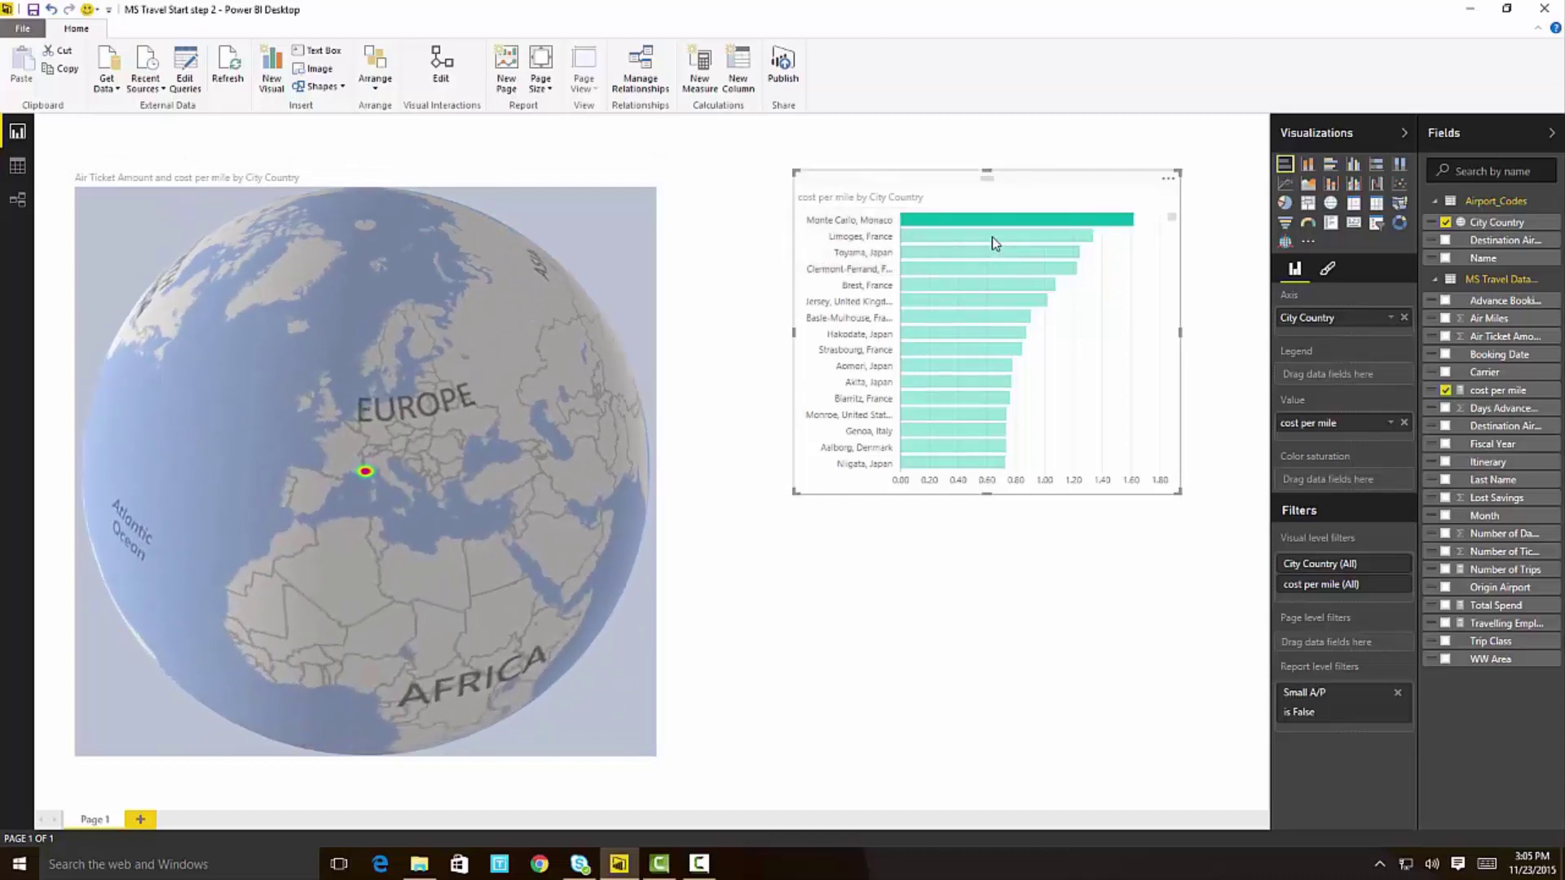
Add Limoges and Jersey to the selection, tilt the globe, then refilter to Monte Carlo only.
{"action": "mouse_move", "coordinate": [990, 242]}
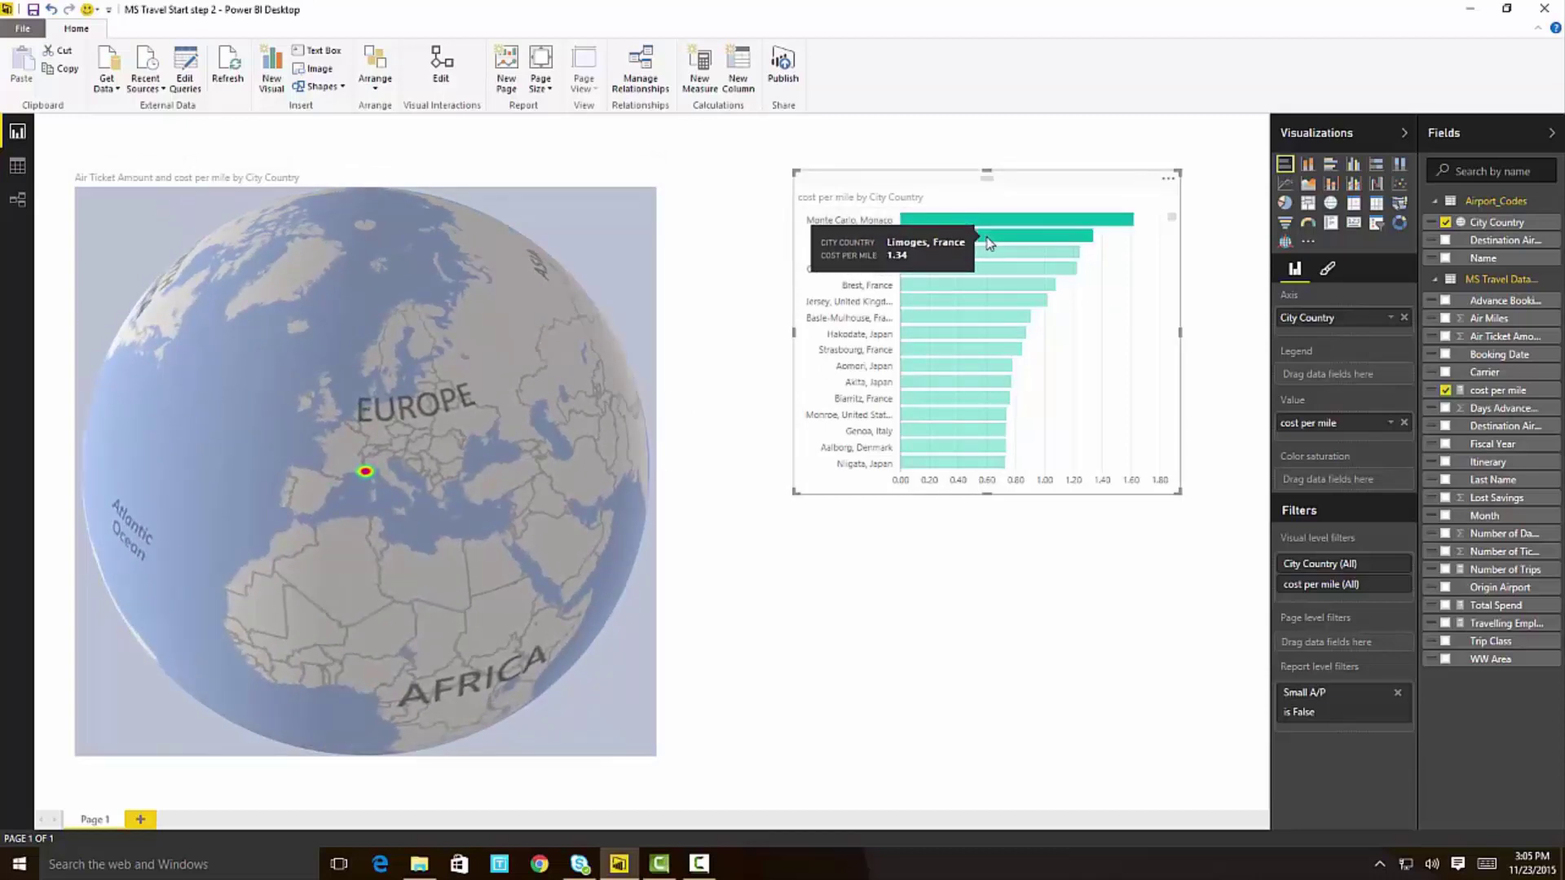
{"action": "left_click", "coordinate": [990, 242], "text": "ctrl"}
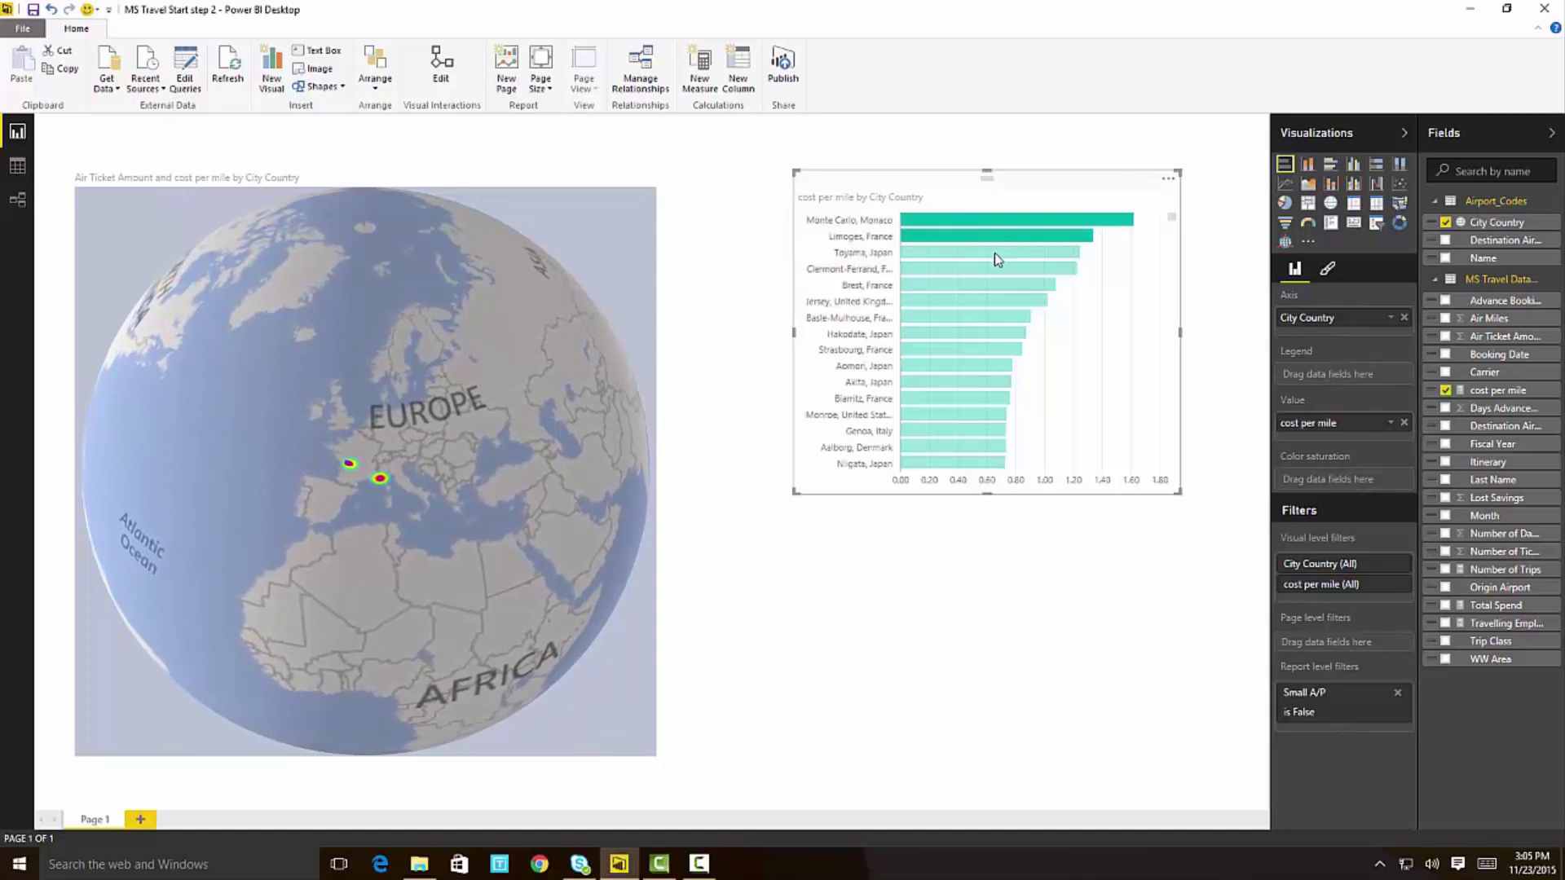
{"action": "left_click", "coordinate": [1011, 308], "text": "ctrl"}
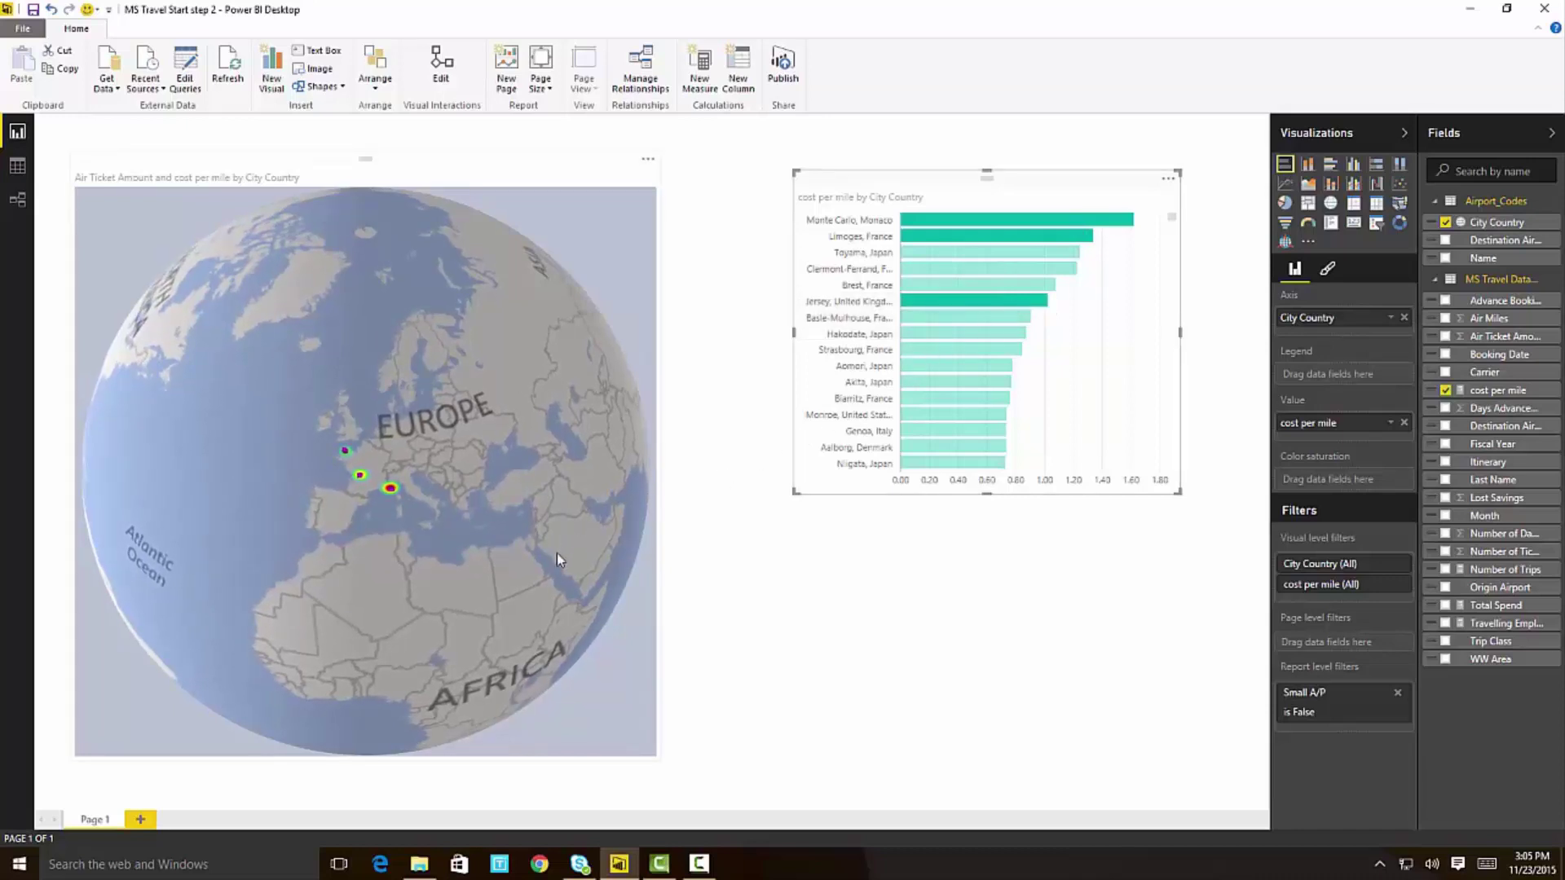
{"action": "left_click_drag", "start_coordinate": [556, 552], "coordinate": [403, 548]}
{"action": "left_click", "coordinate": [1085, 359]}
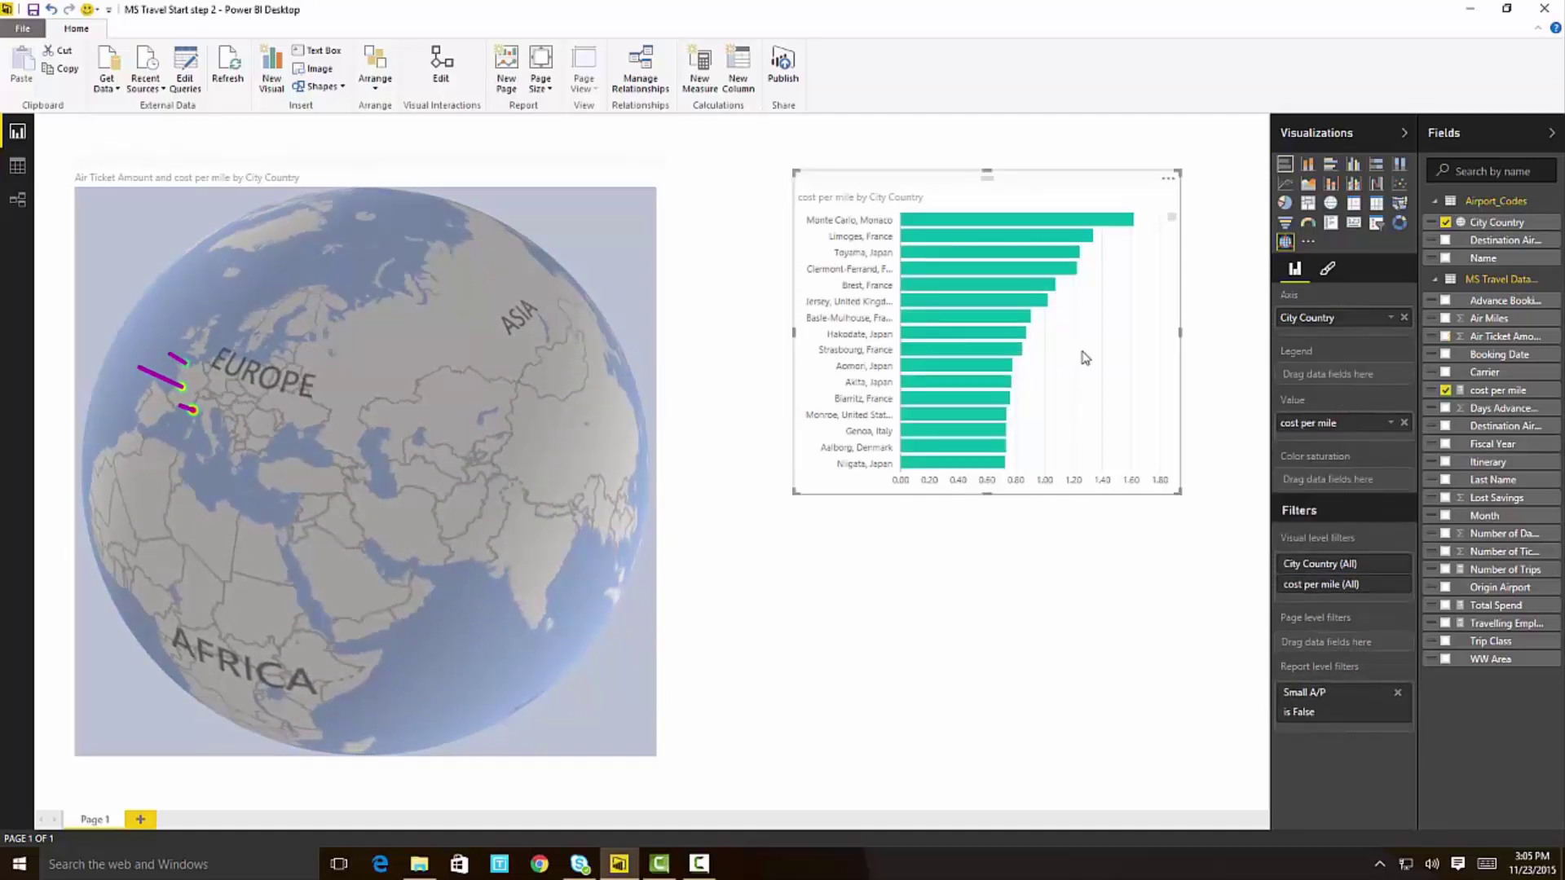
{"action": "left_click", "coordinate": [1019, 220]}
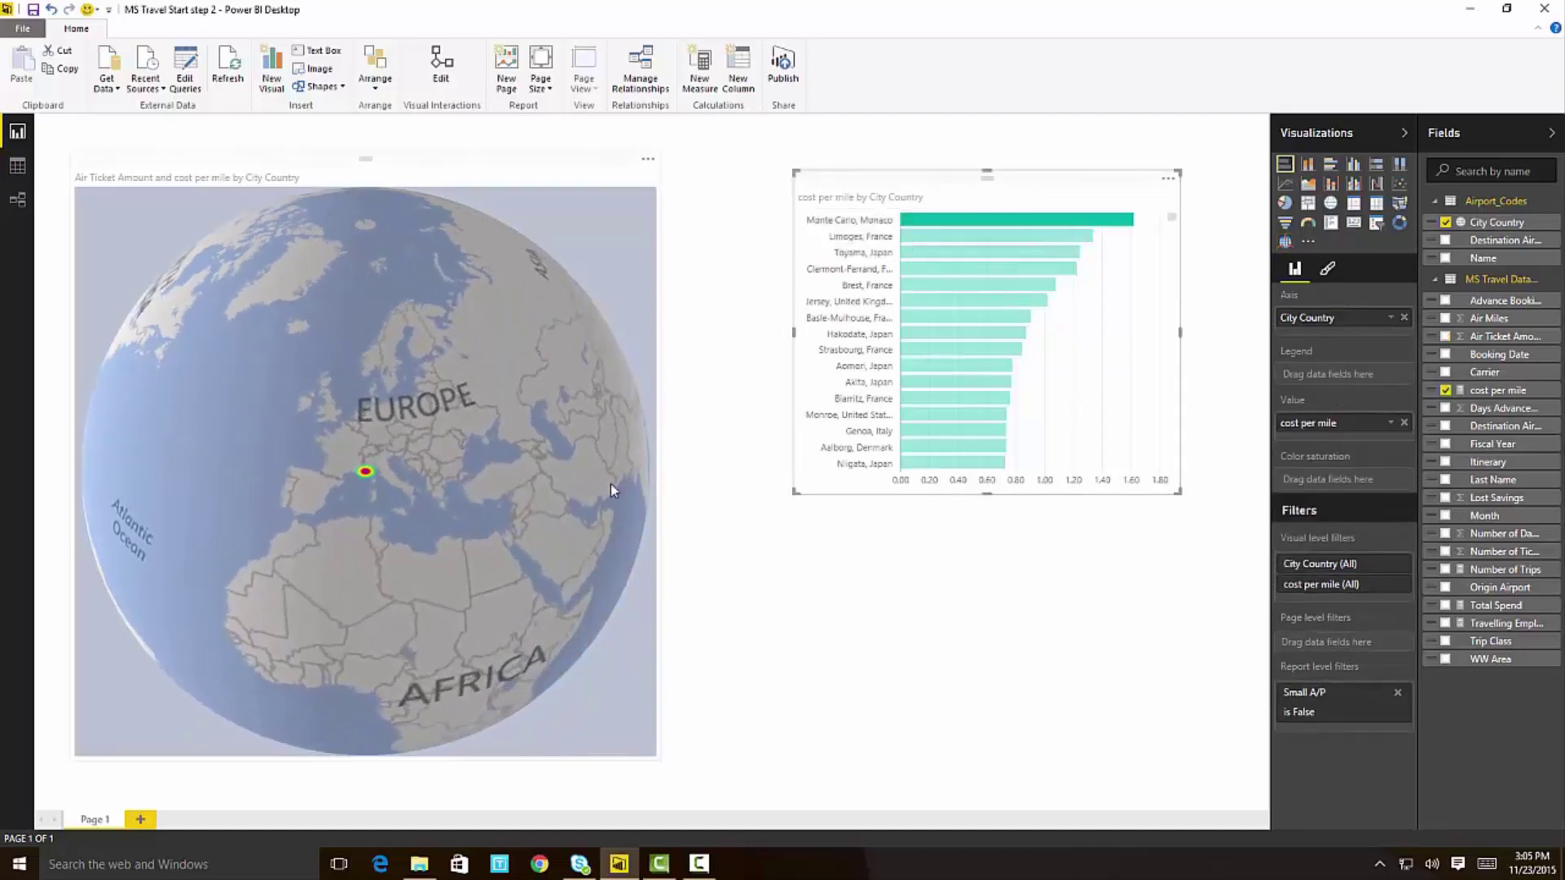
Rotate the globe toward Africa and move the cost-per-mile bar chart up and left.
{"action": "left_click_drag", "start_coordinate": [600, 483], "coordinate": [505, 440]}
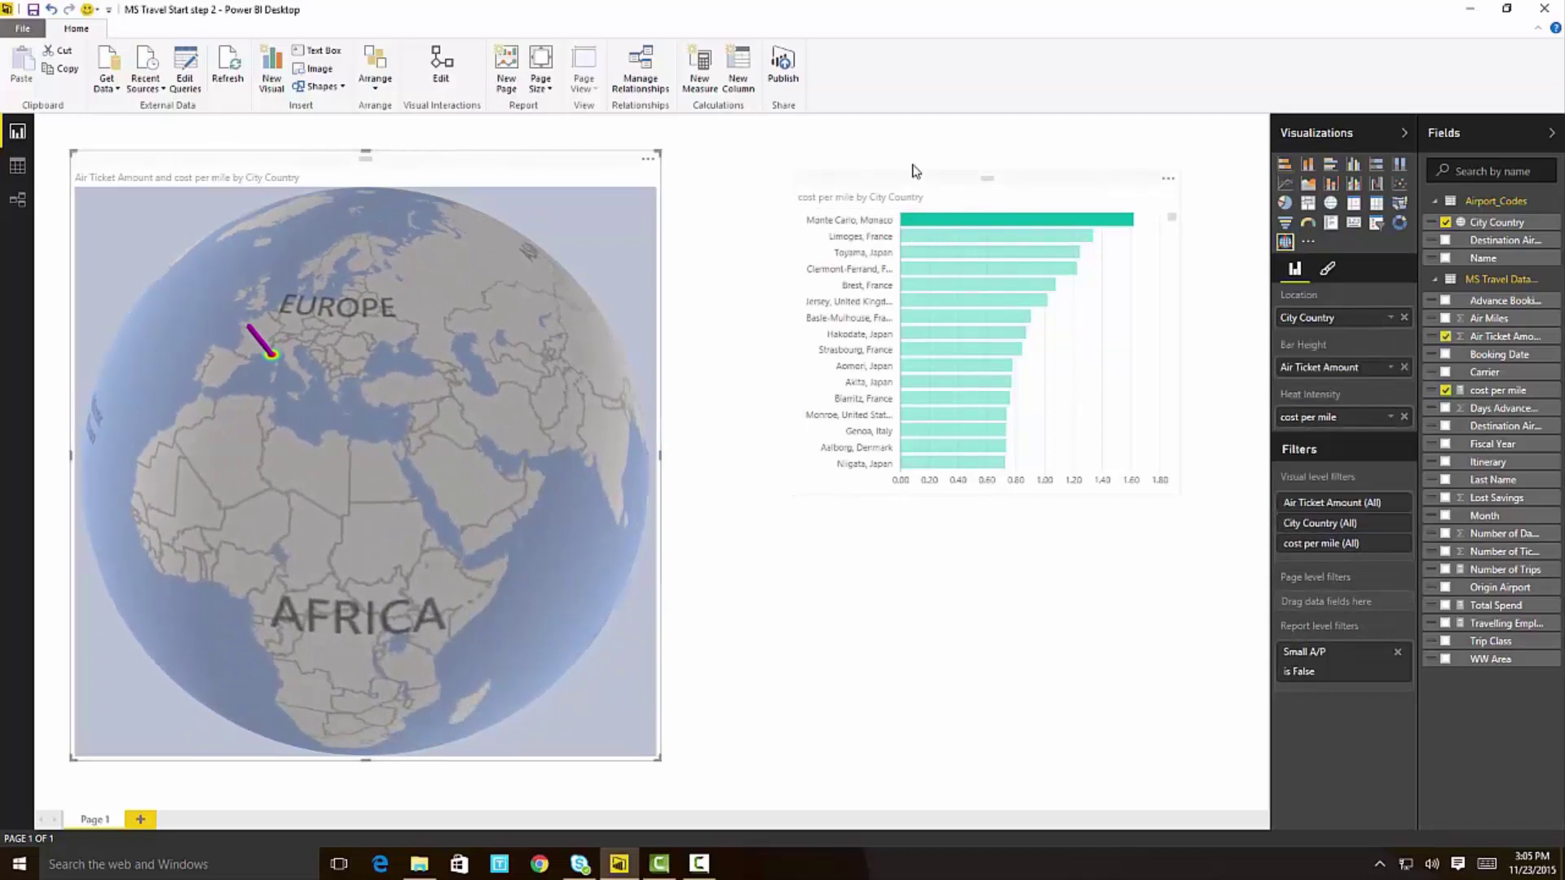
{"action": "left_click_drag", "start_coordinate": [915, 183], "coordinate": [839, 163]}
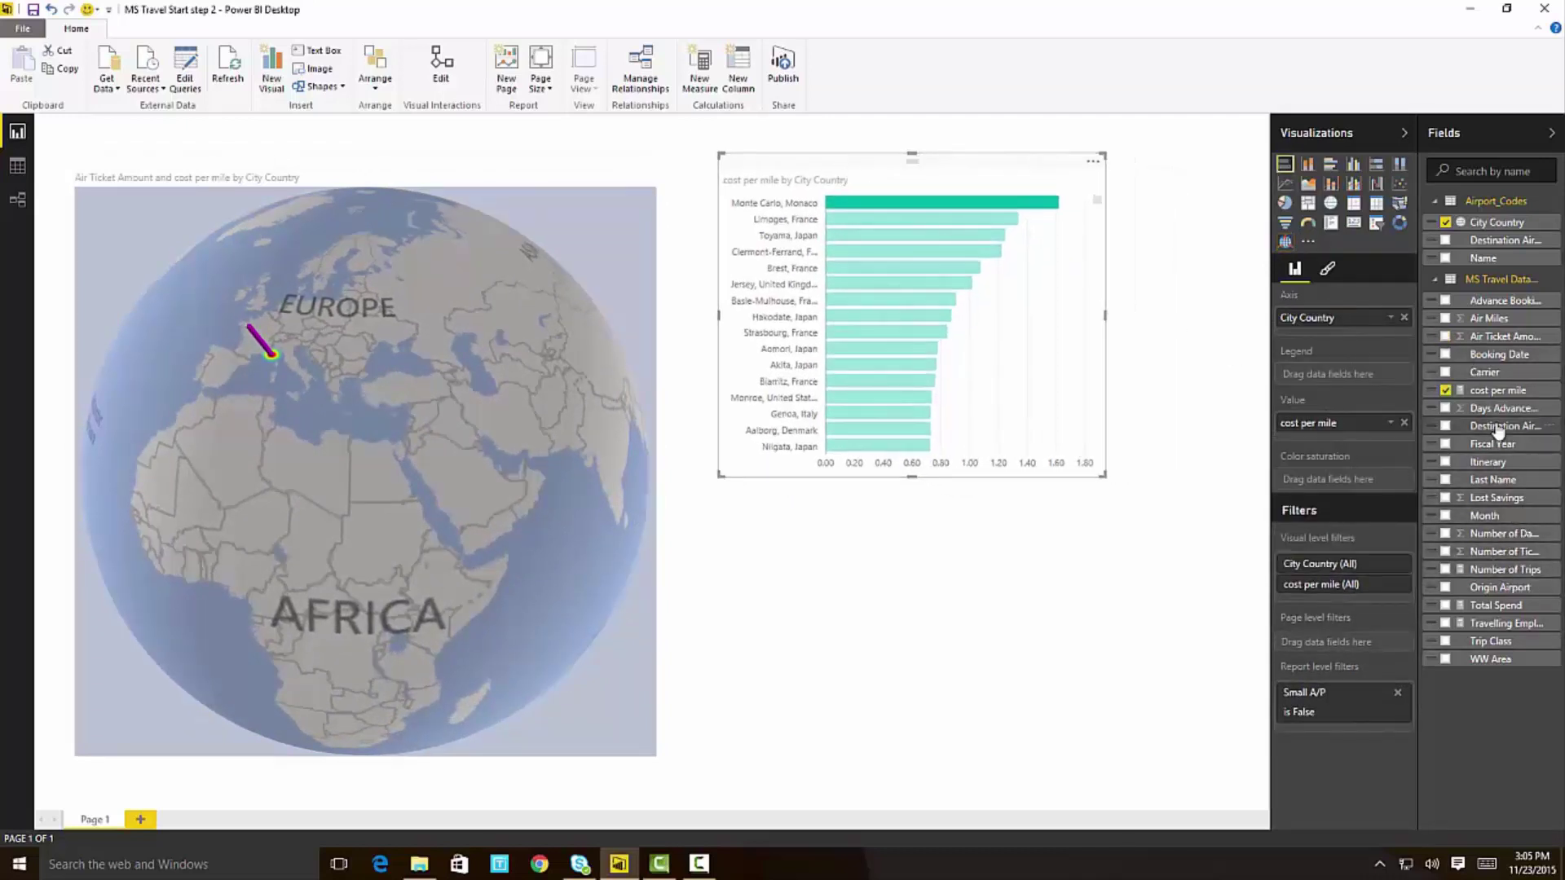
{"action": "left_click", "coordinate": [1050, 616]}
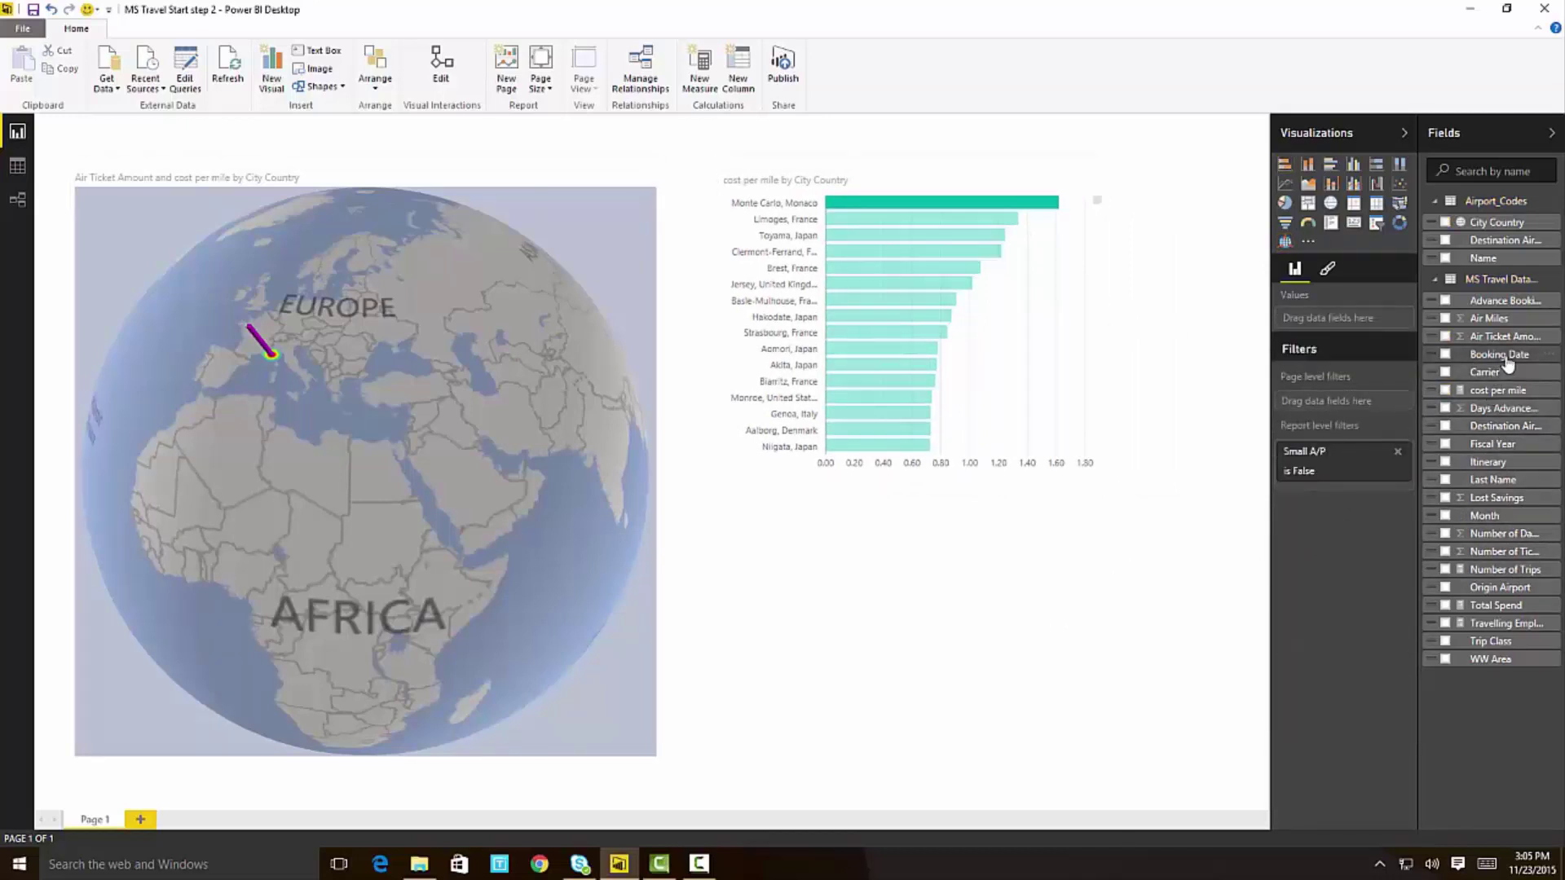
Build a table of Itinerary, Air Miles, Air Ticket Amount, cost per mile and Carrier.
{"action": "left_click", "coordinate": [1447, 465]}
{"action": "left_click", "coordinate": [1447, 318]}
{"action": "left_click", "coordinate": [1447, 341]}
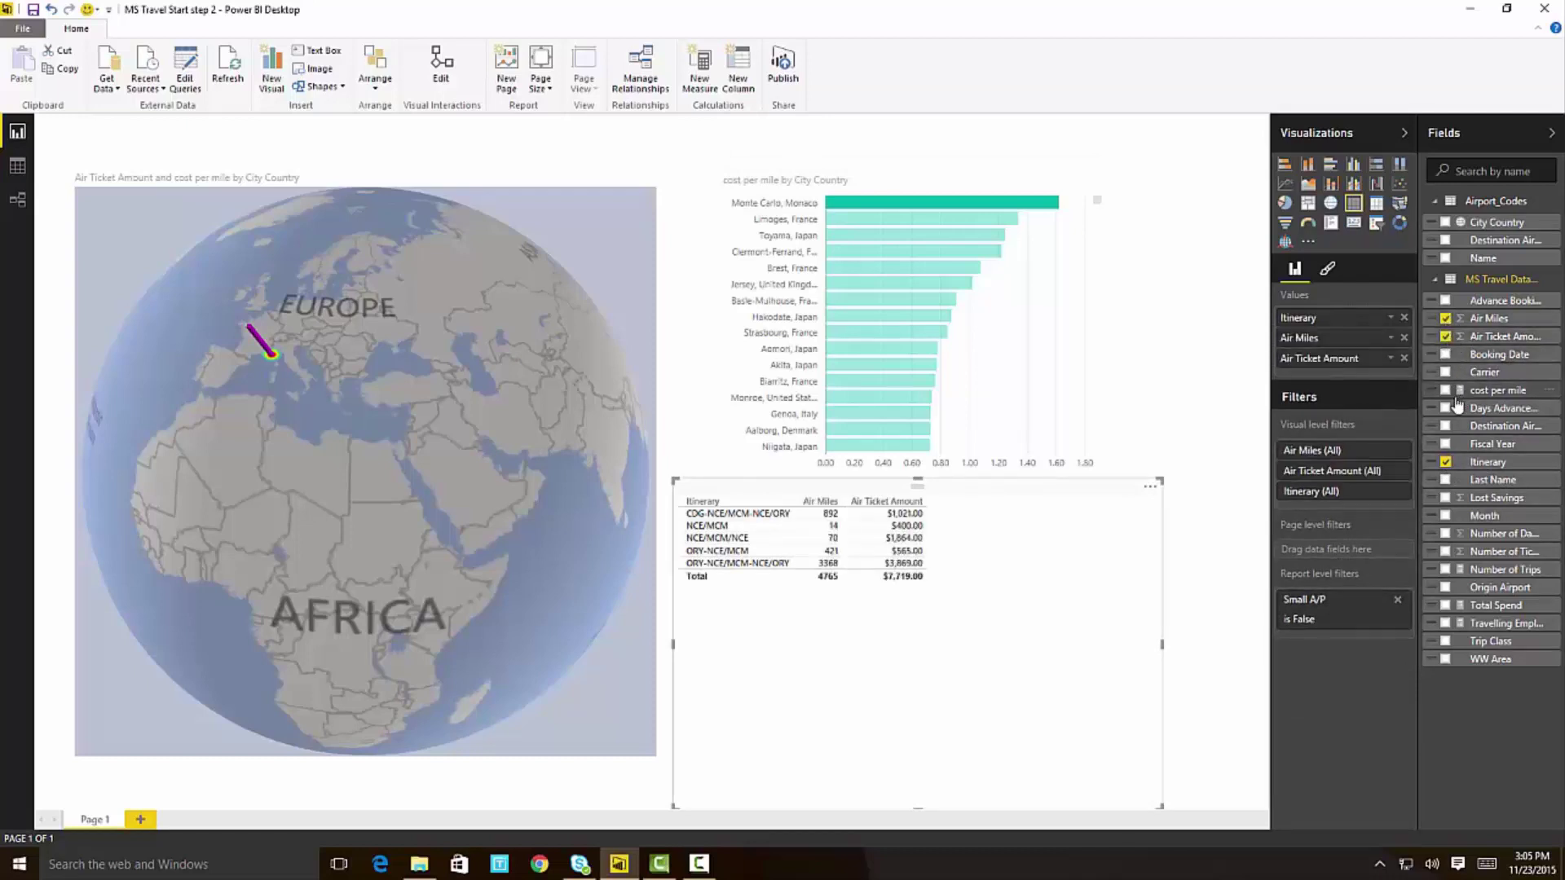
{"action": "left_click", "coordinate": [1447, 392]}
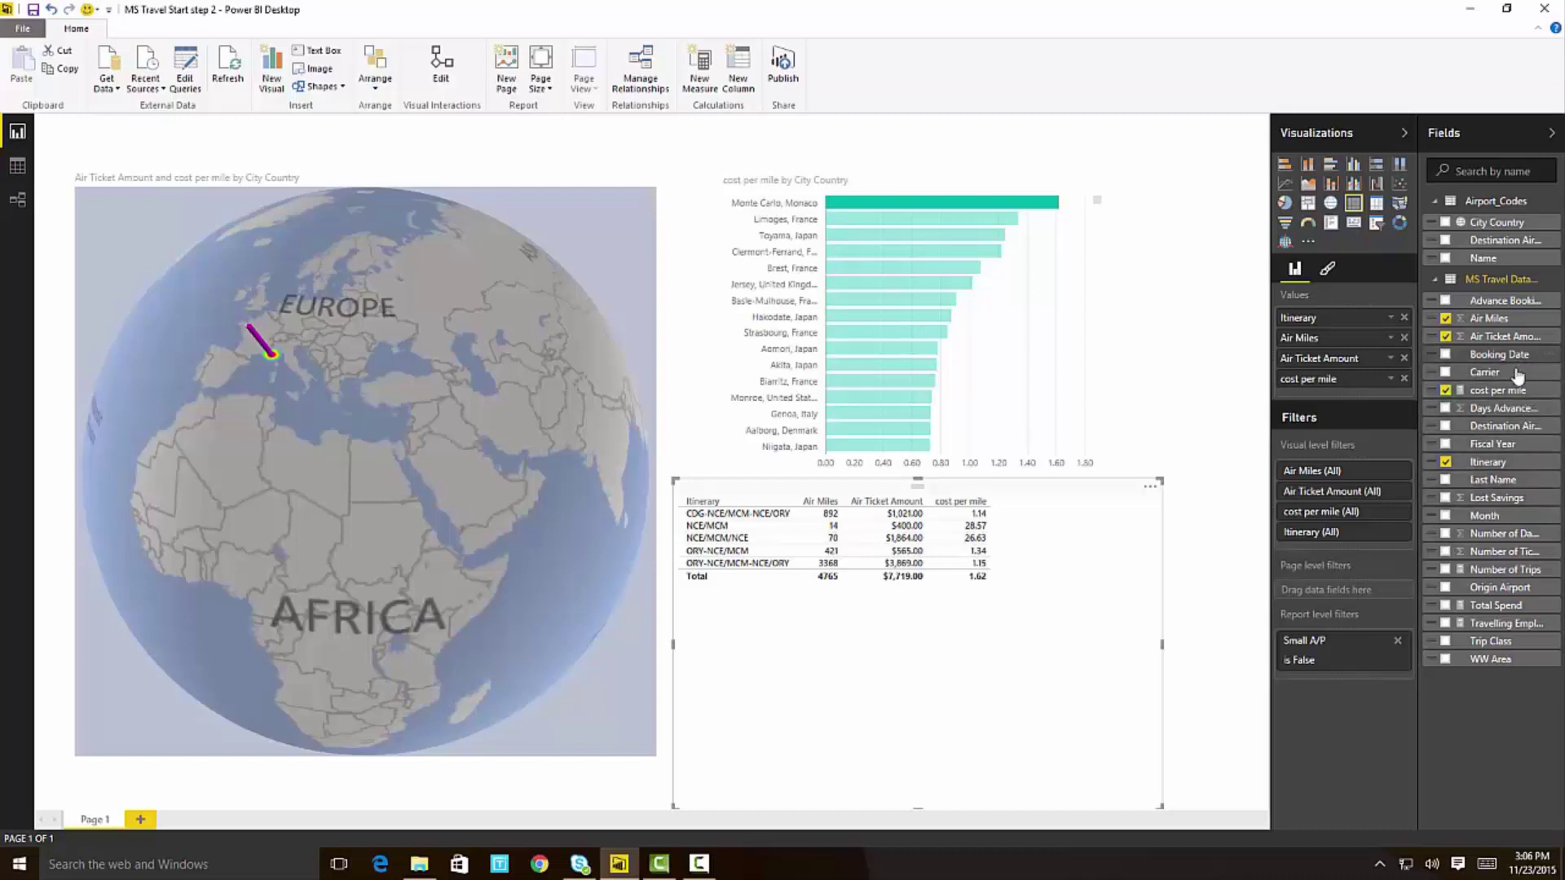
{"action": "left_click_drag", "start_coordinate": [1508, 377], "coordinate": [1101, 576]}
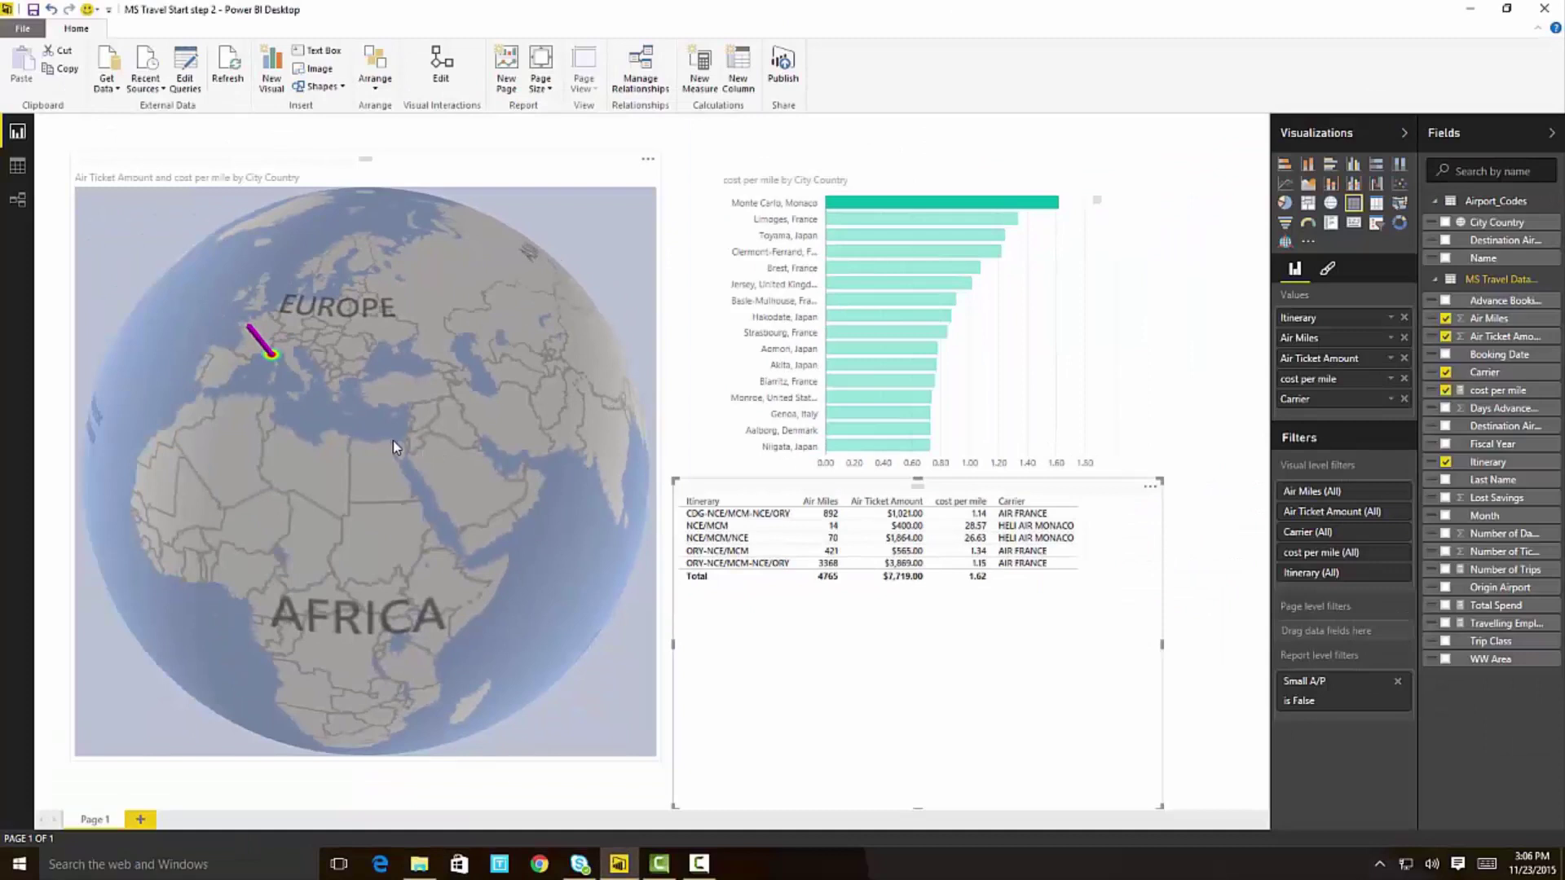
{"action": "left_click", "coordinate": [983, 364]}
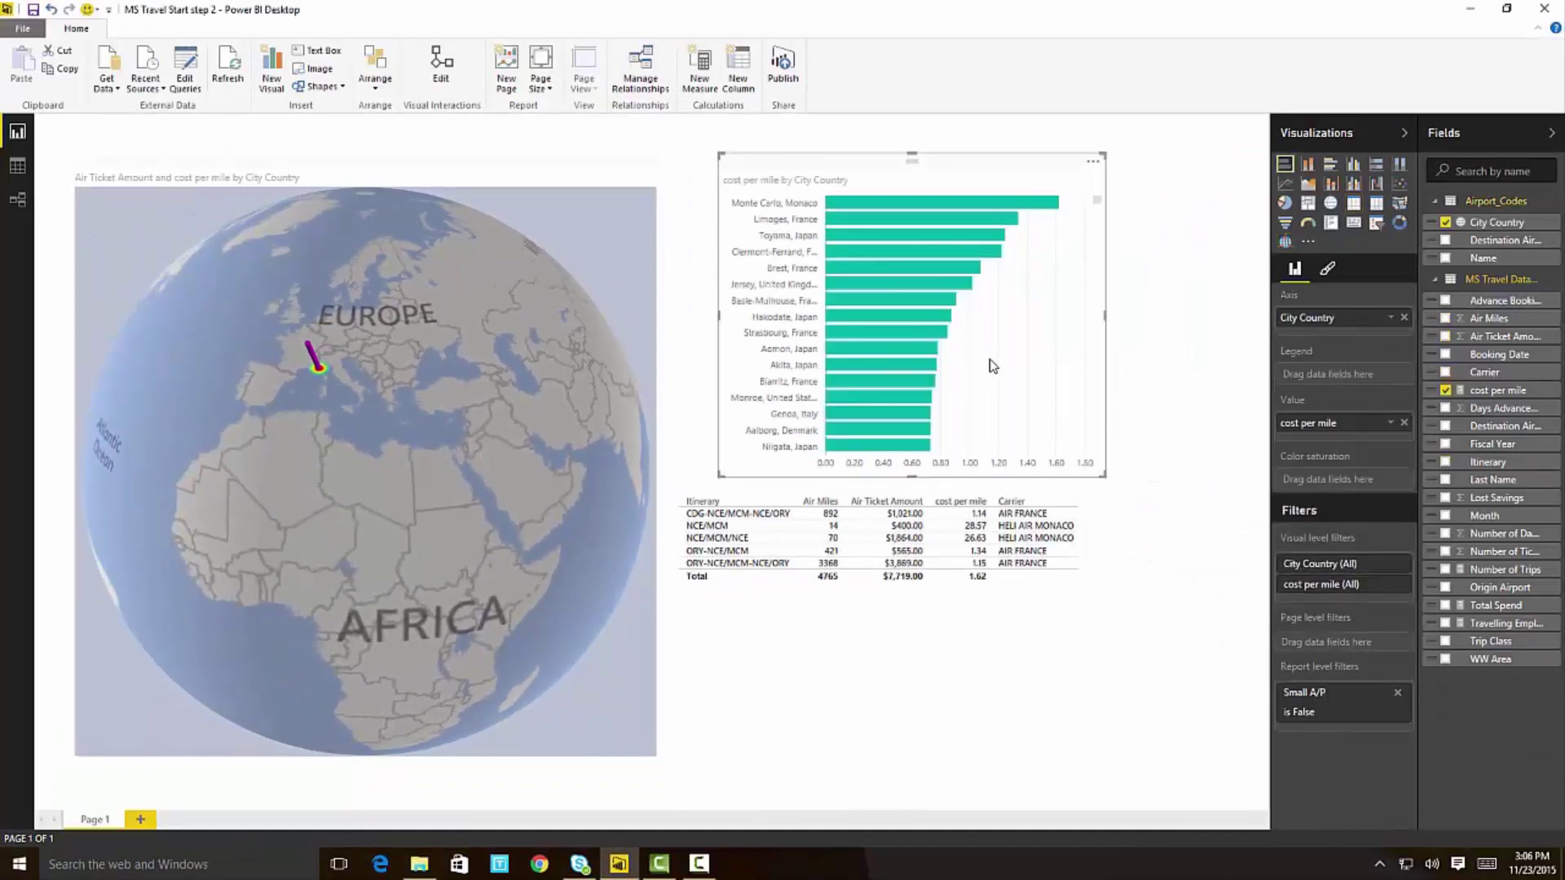